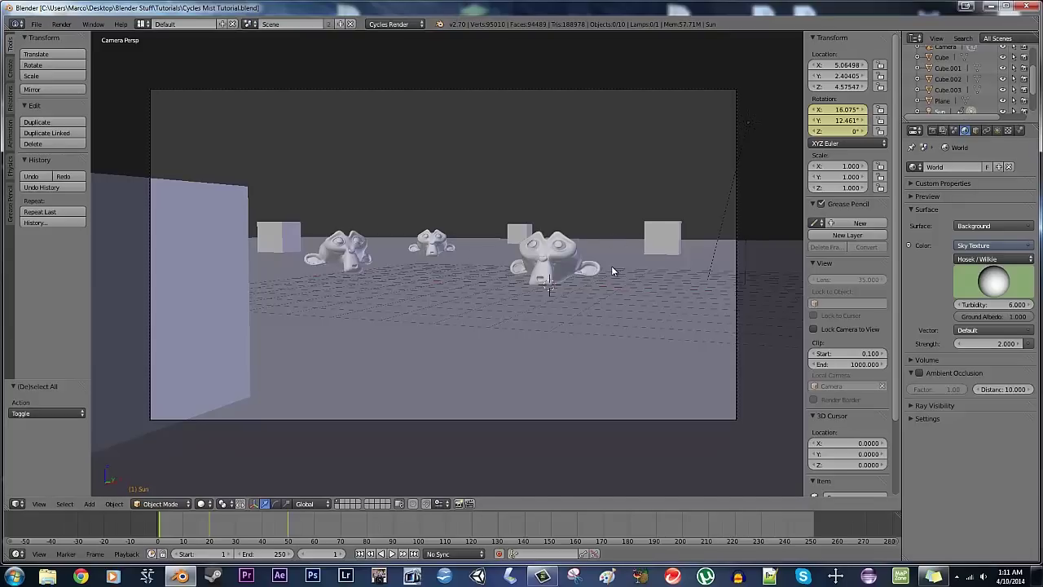
Examine the scene from orbited angles and through the camera, inspecting the cubes and monkey heads at different distances
middle_drag(613, 271, 535, 307)
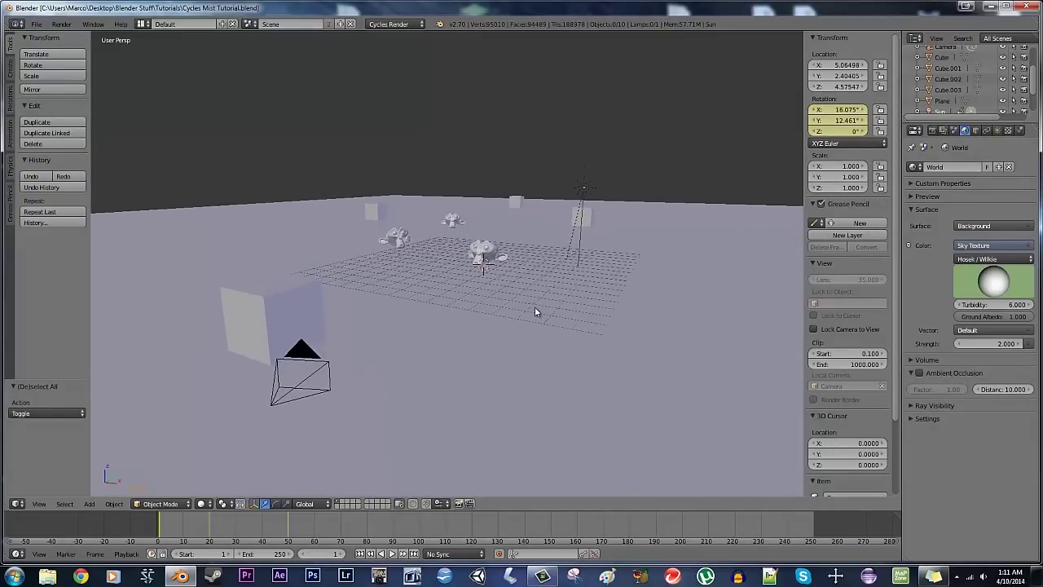
middle_drag(530, 321, 507, 337)
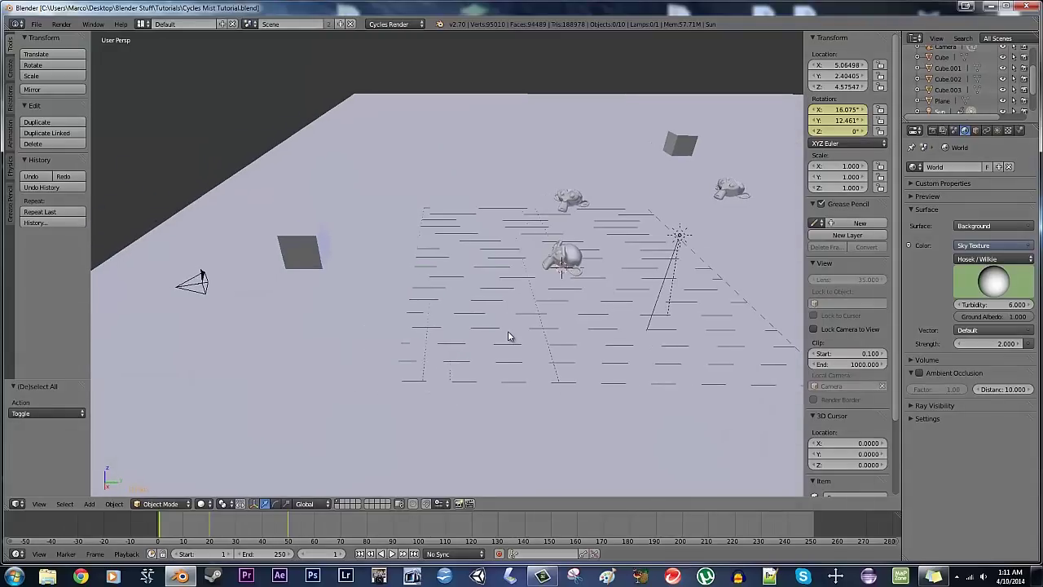
key(KP_0)
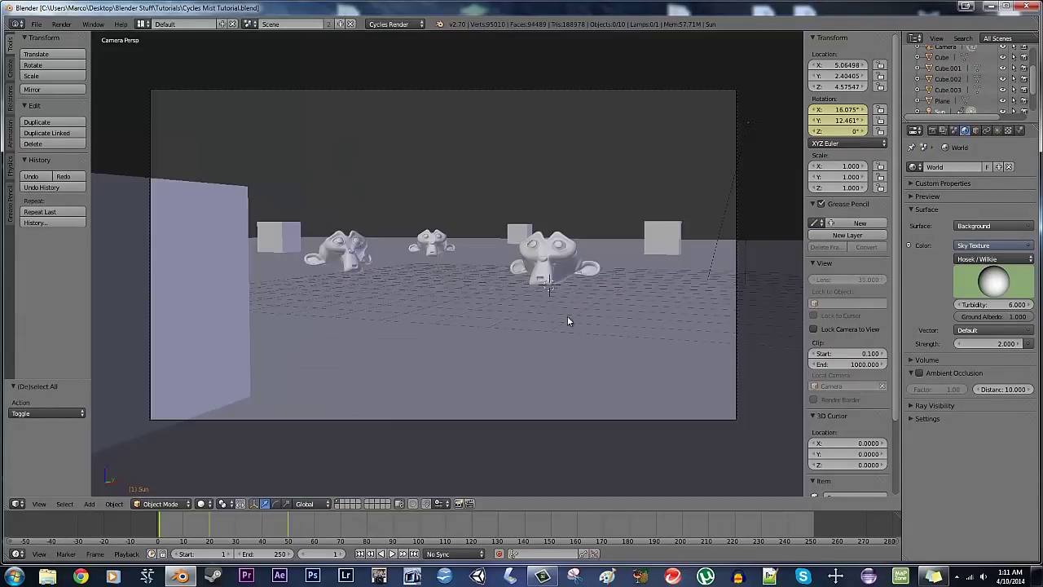
scroll(546, 311, up, 1)
scroll(546, 310, down, 1)
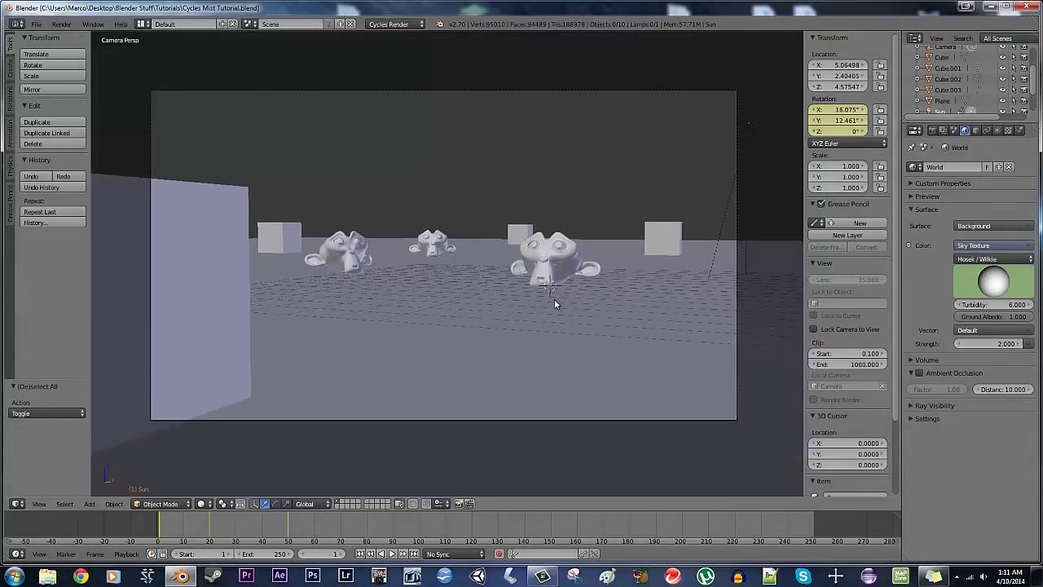
shift+middle_drag(553, 292, 554, 294)
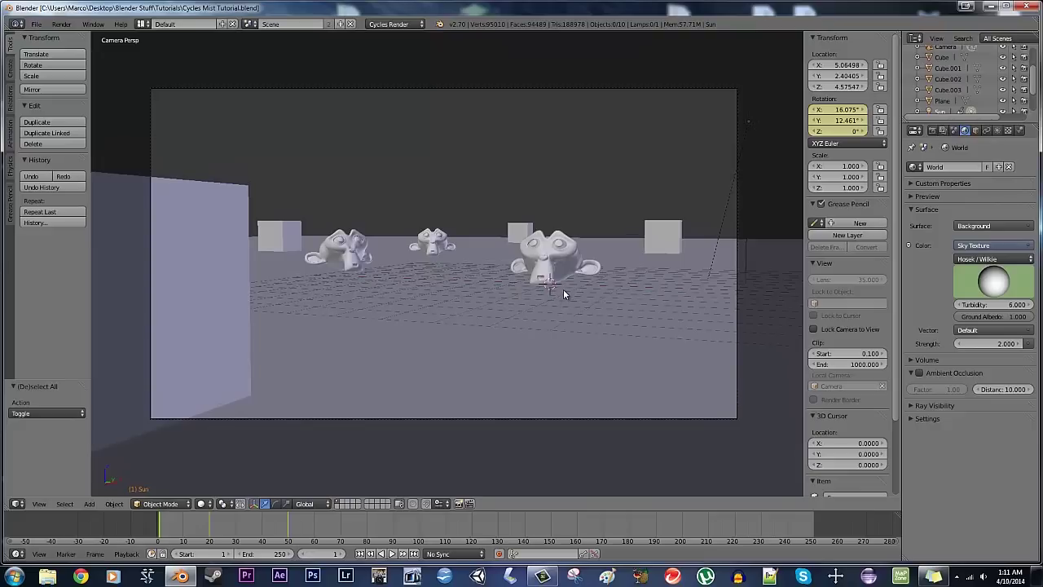
key(space)
right_click(238, 287)
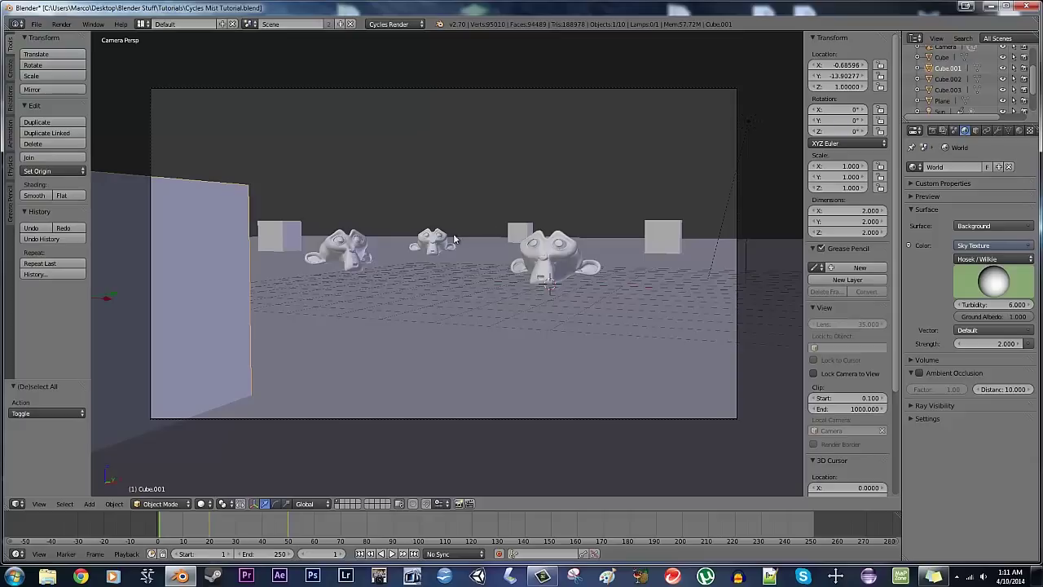
right_click(462, 244)
right_click(544, 259)
right_click(517, 234)
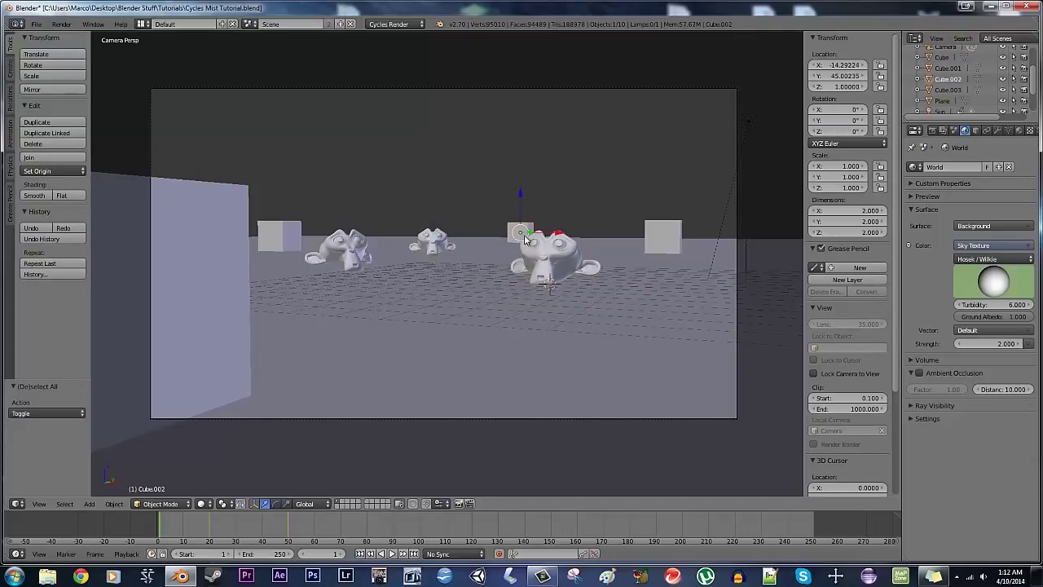
Preview the camera view in Rendered viewport shading and return to Solid shading
click(204, 504)
click(225, 430)
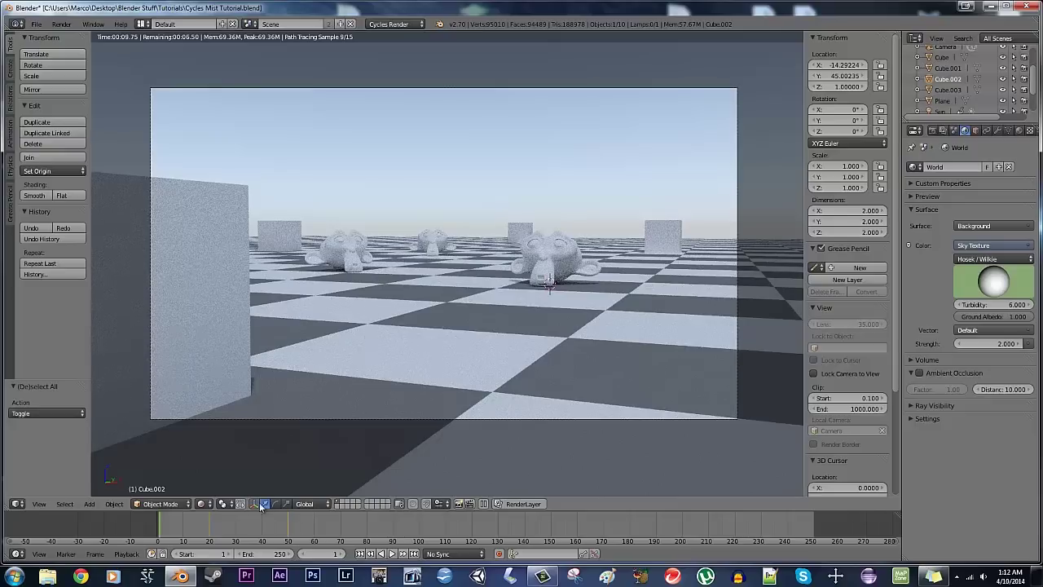
click(207, 504)
click(212, 469)
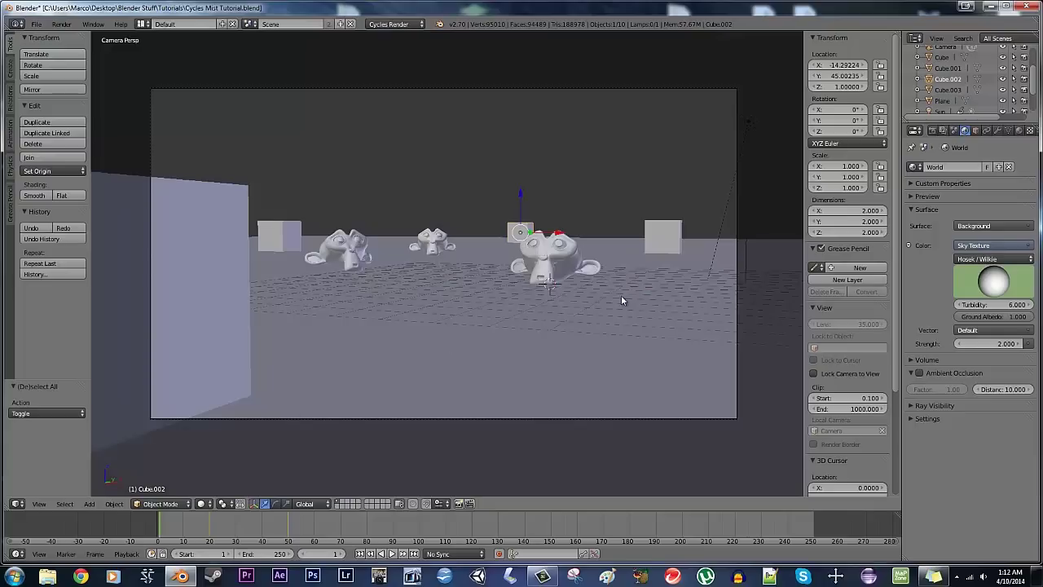
Enable the Mist pass for the render layer and deselect all objects
click(942, 131)
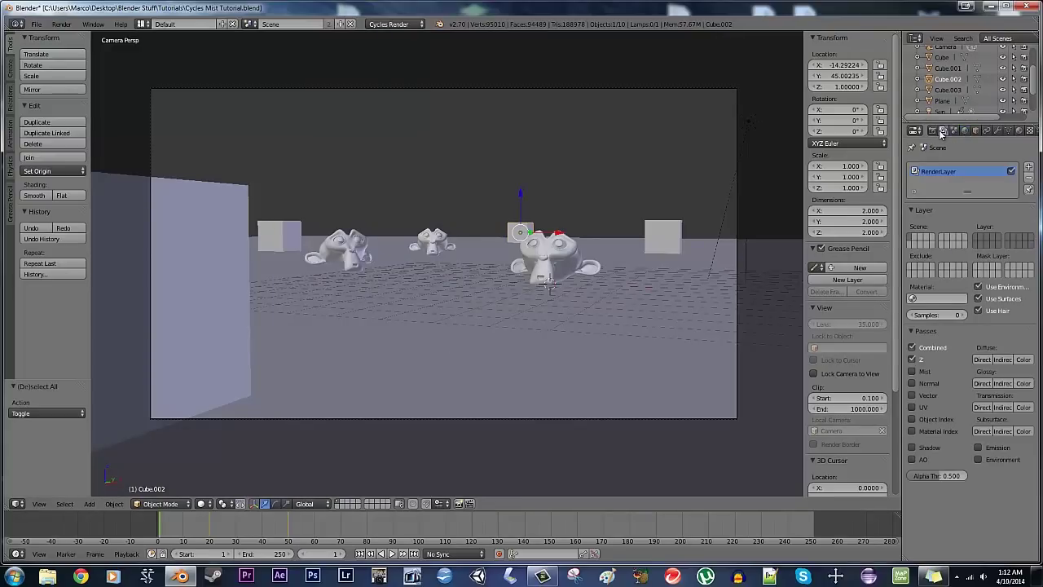
click(913, 371)
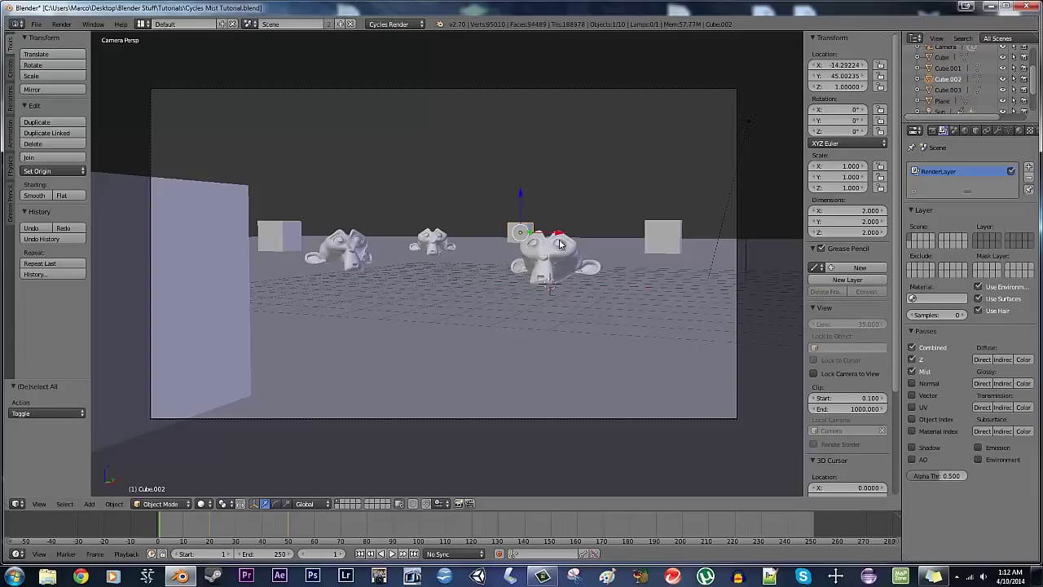
key(a)
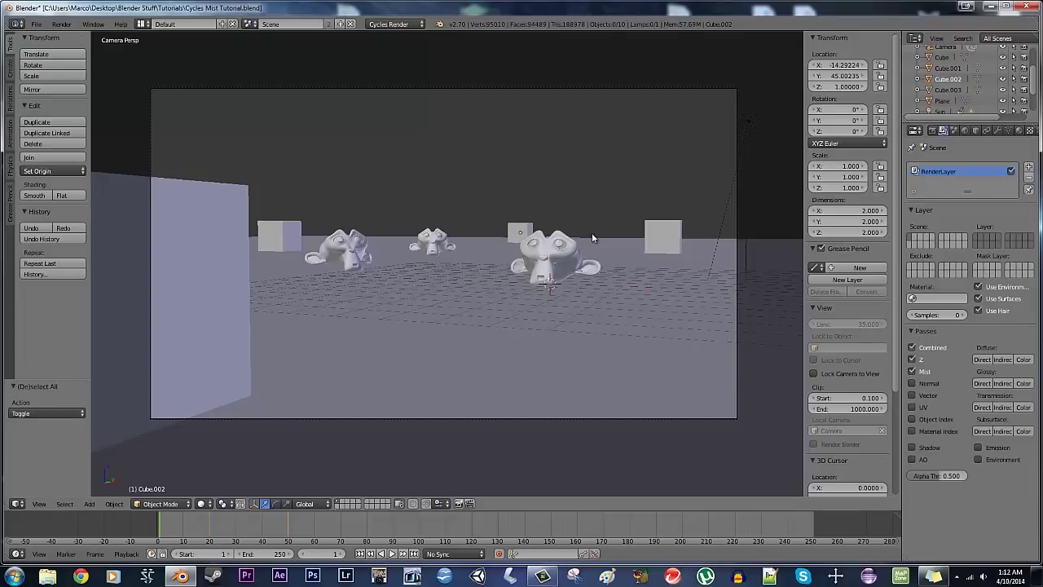
Show the world's Mist Pass settings and collapse its Surface settings
click(965, 131)
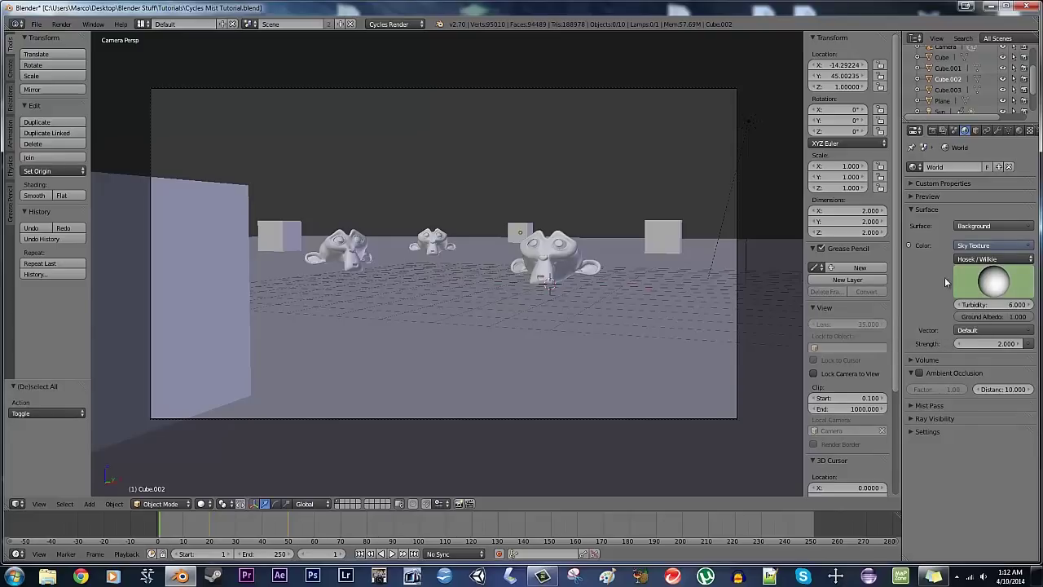
click(913, 209)
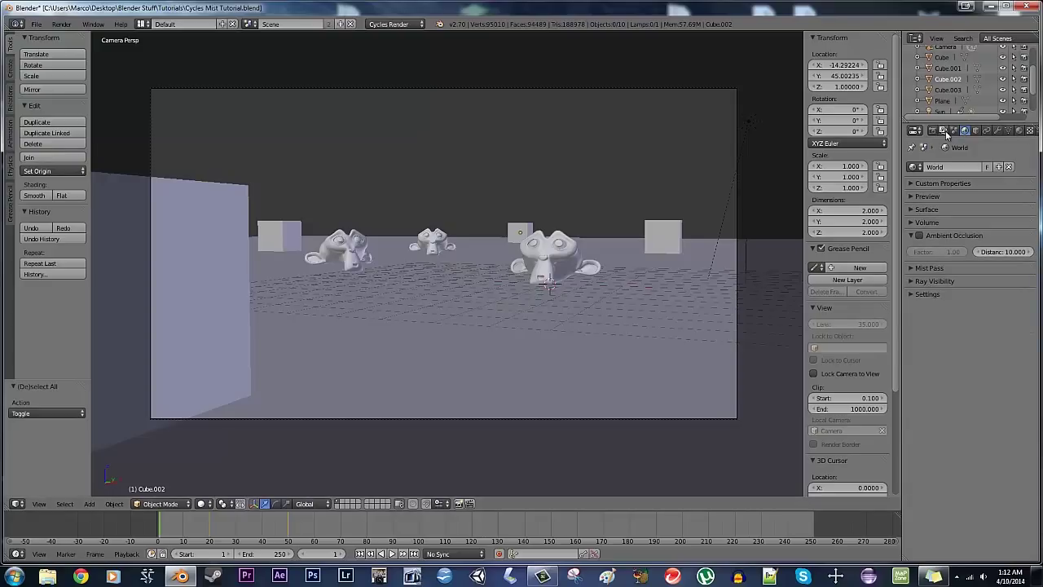
click(913, 269)
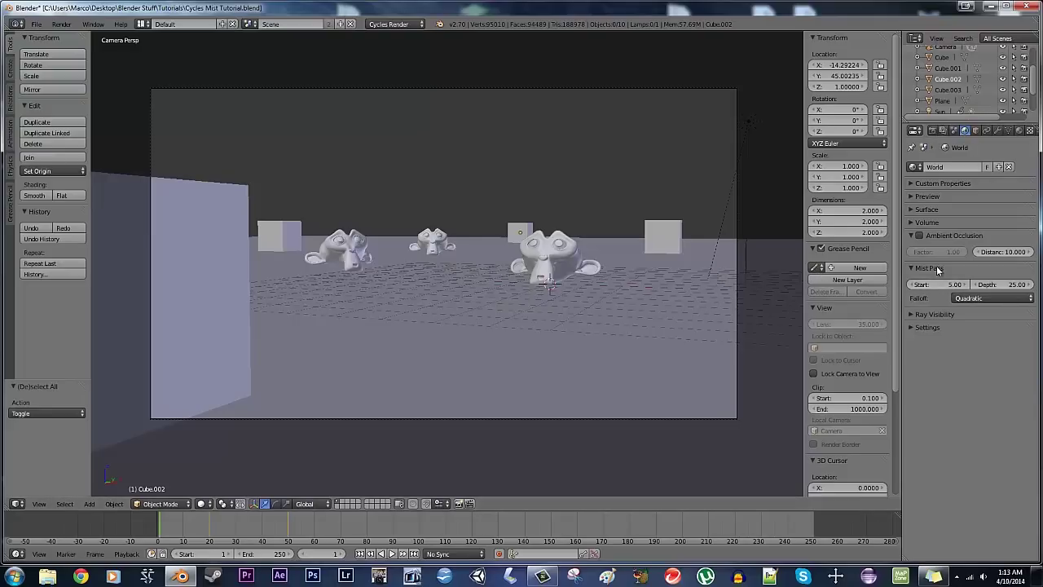
Select the camera and enable its Mist display so the mist range line shows in the 3D view
middle_drag(657, 291, 477, 310)
right_click(251, 298)
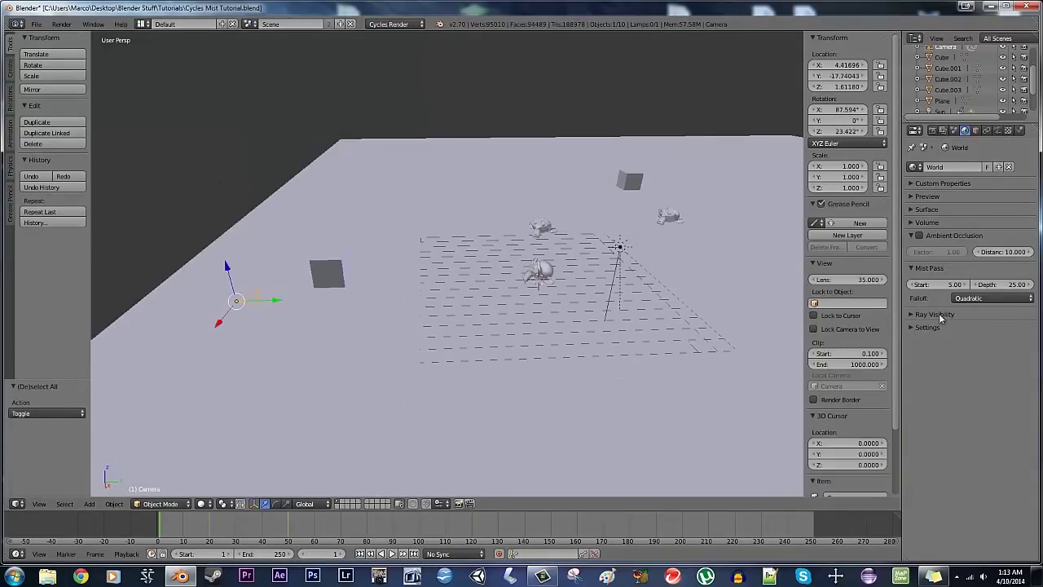
click(997, 130)
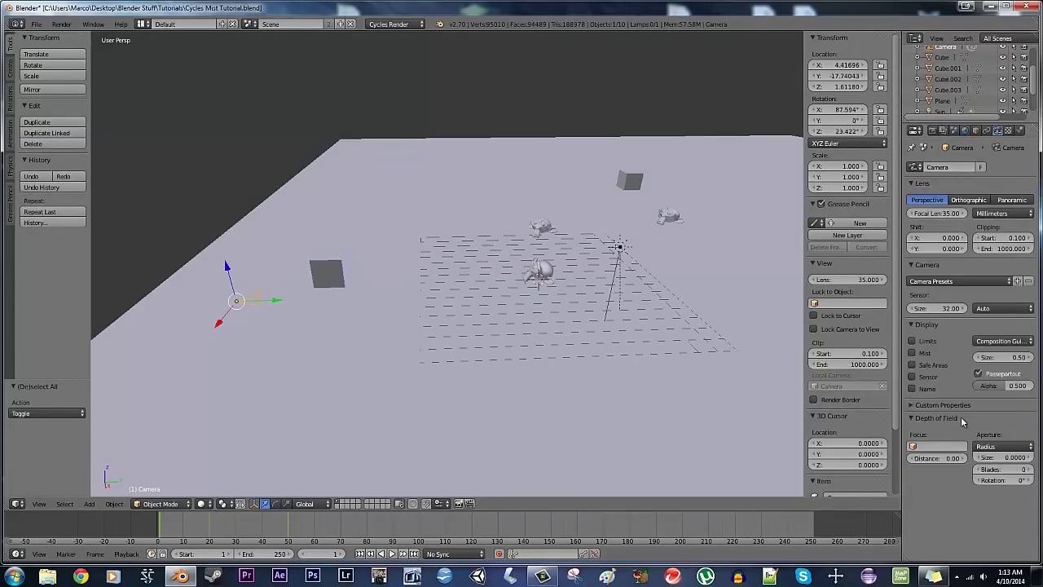
click(914, 352)
middle_drag(670, 339, 654, 315)
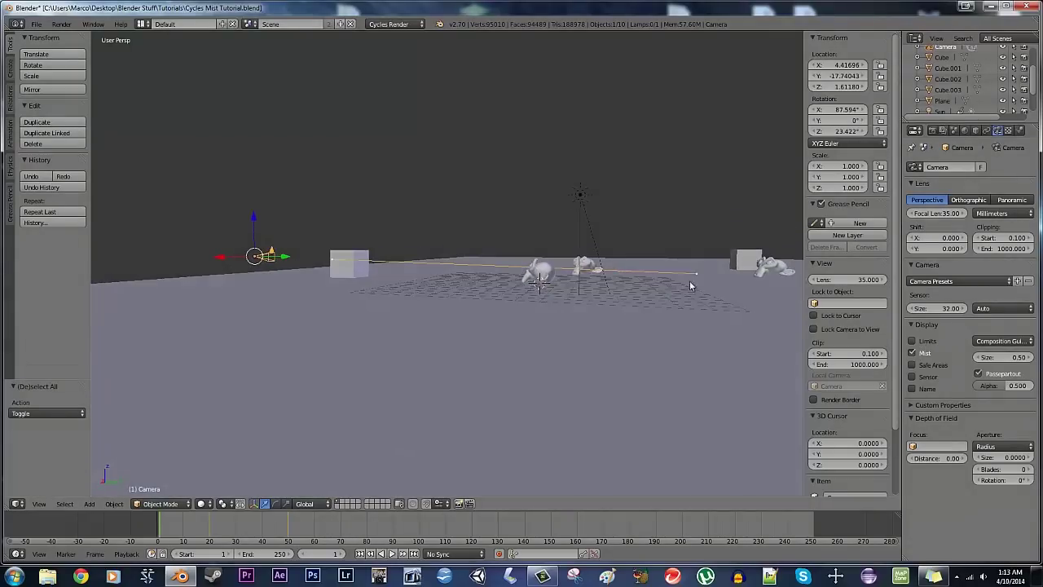
middle_drag(391, 296, 342, 263)
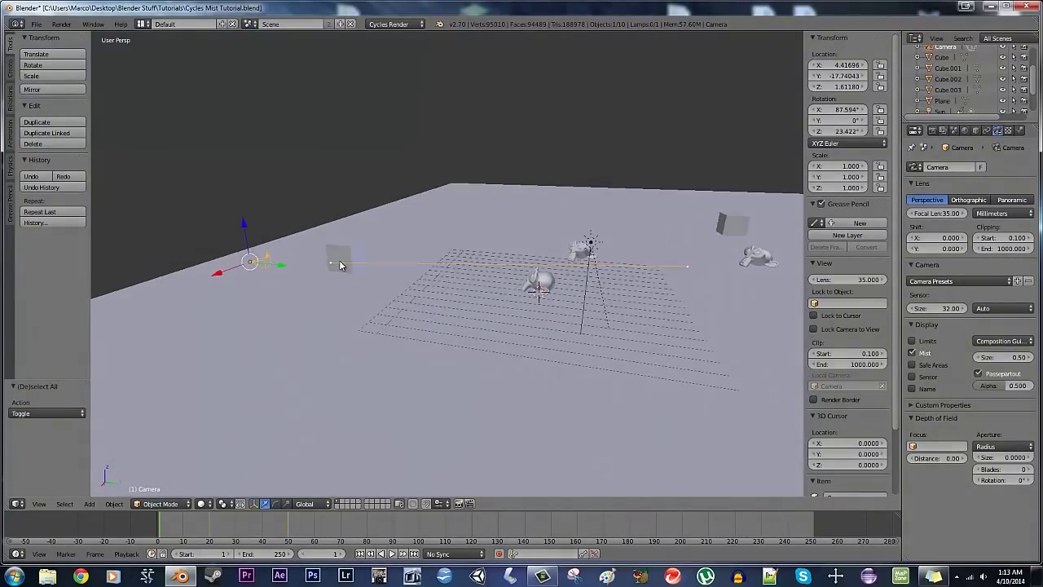
middle_drag(652, 328, 575, 319)
scroll(572, 302, down, 5)
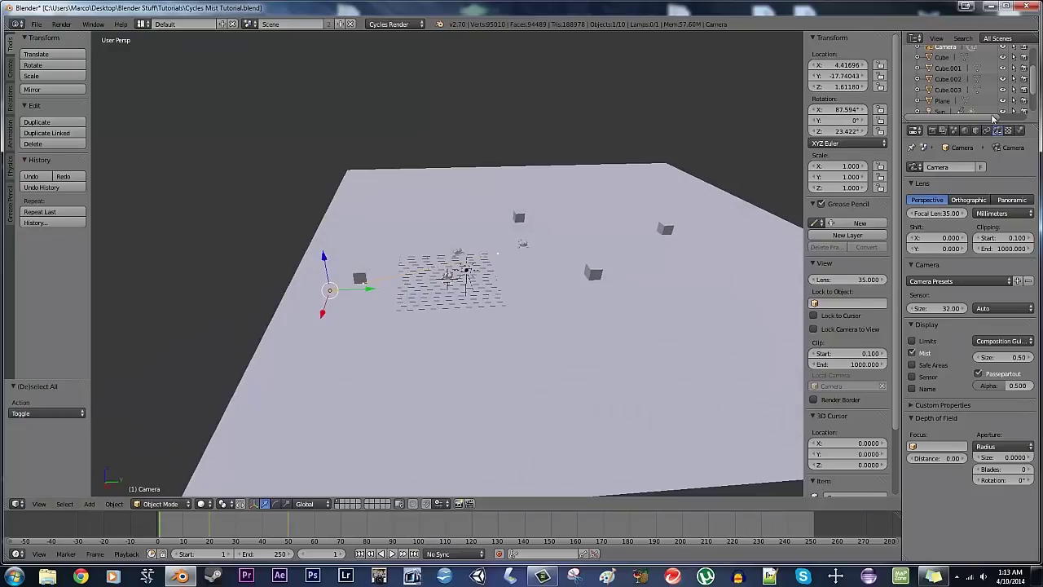
Set the world's mist pass start to 5 and its depth to 40
click(965, 132)
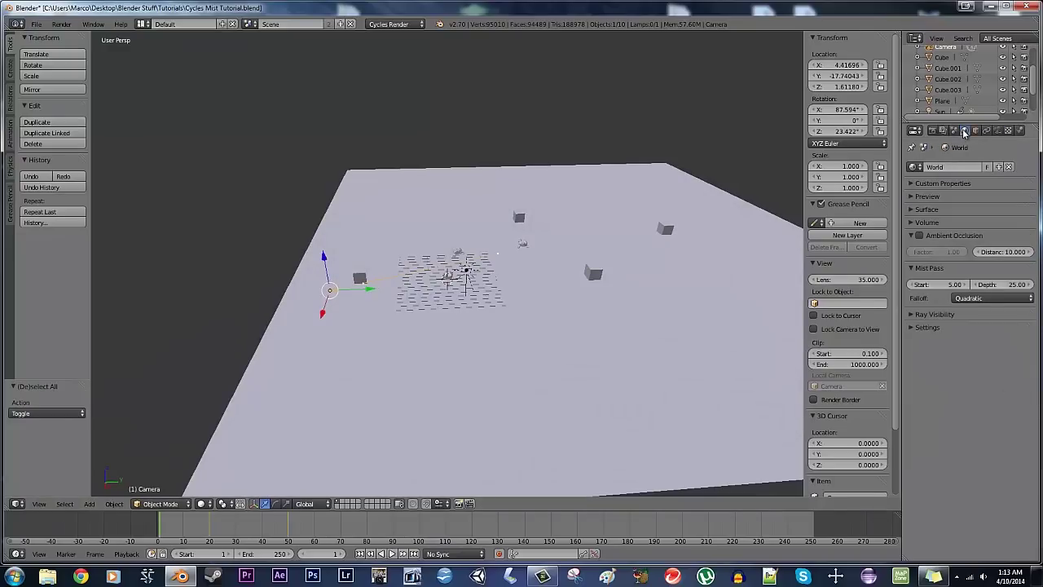
click(941, 285)
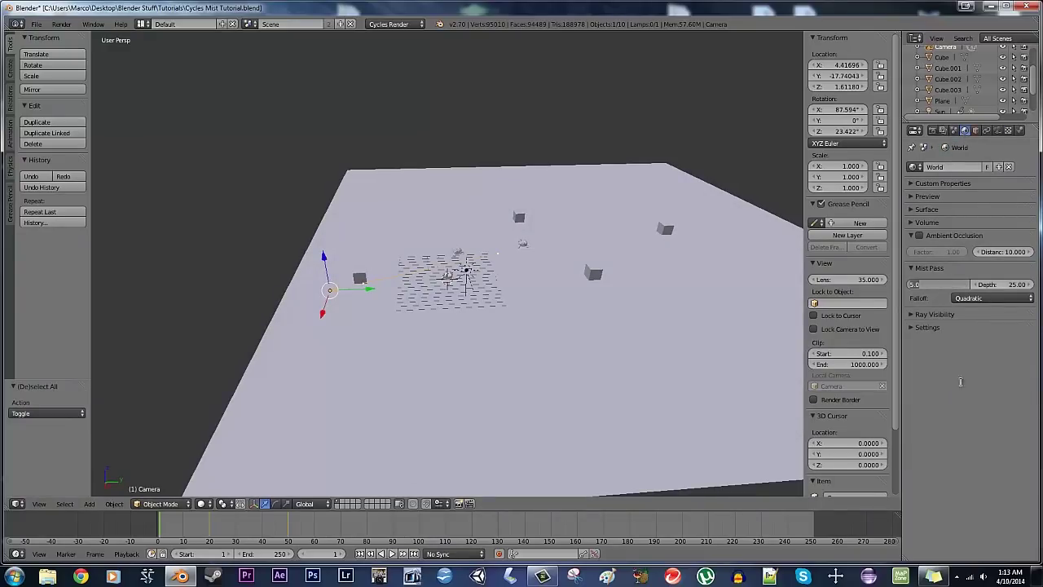
key(Return)
click(996, 284)
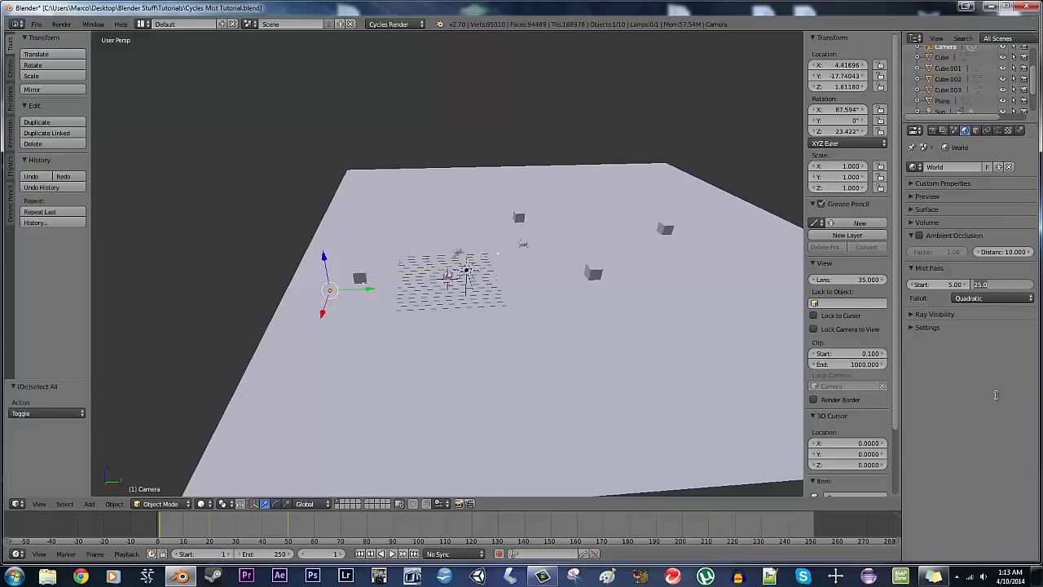
text(40)
key(Return)
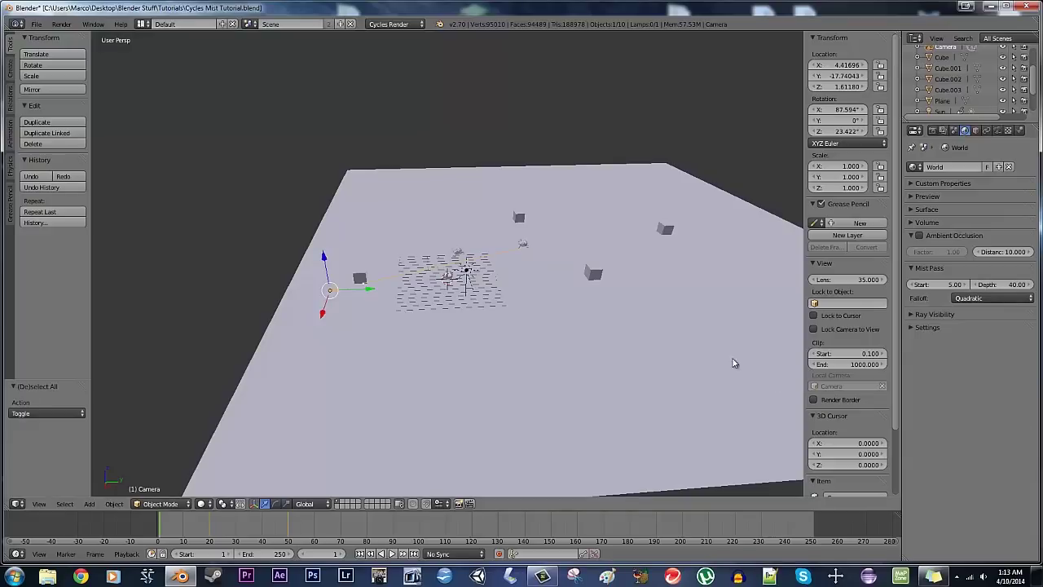
Examine the camera's mist range line against the objects in wireframe and check the mist falloff options
middle_drag(733, 364, 535, 326)
scroll(519, 293, up, 3)
scroll(487, 334, up, 3)
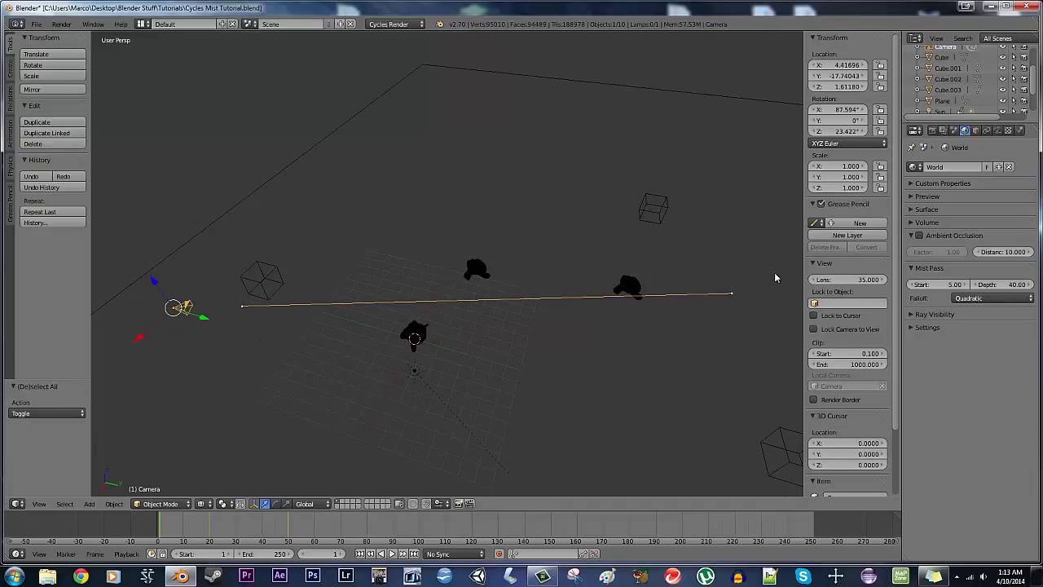
click(972, 299)
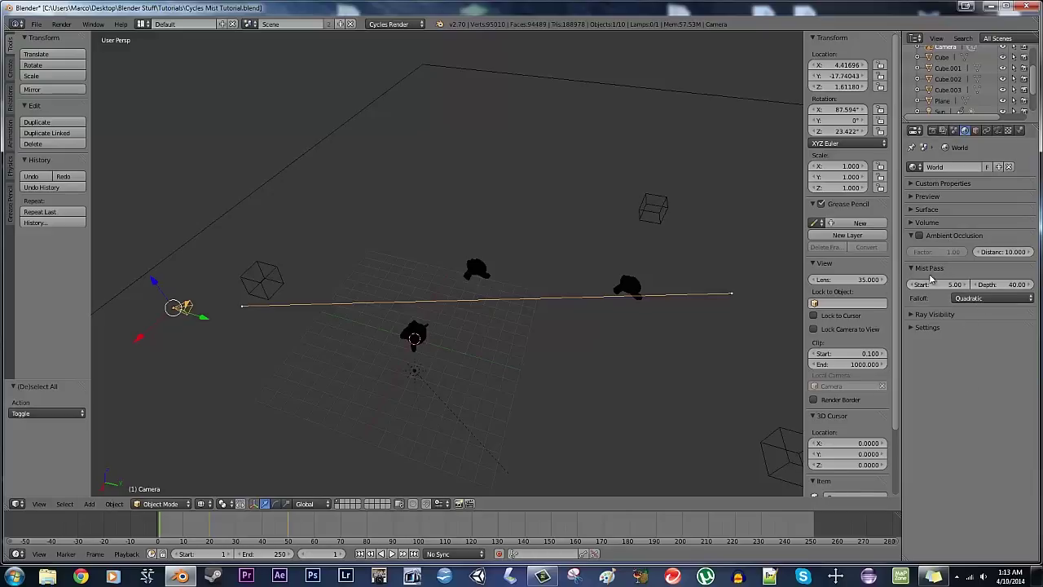
key(z)
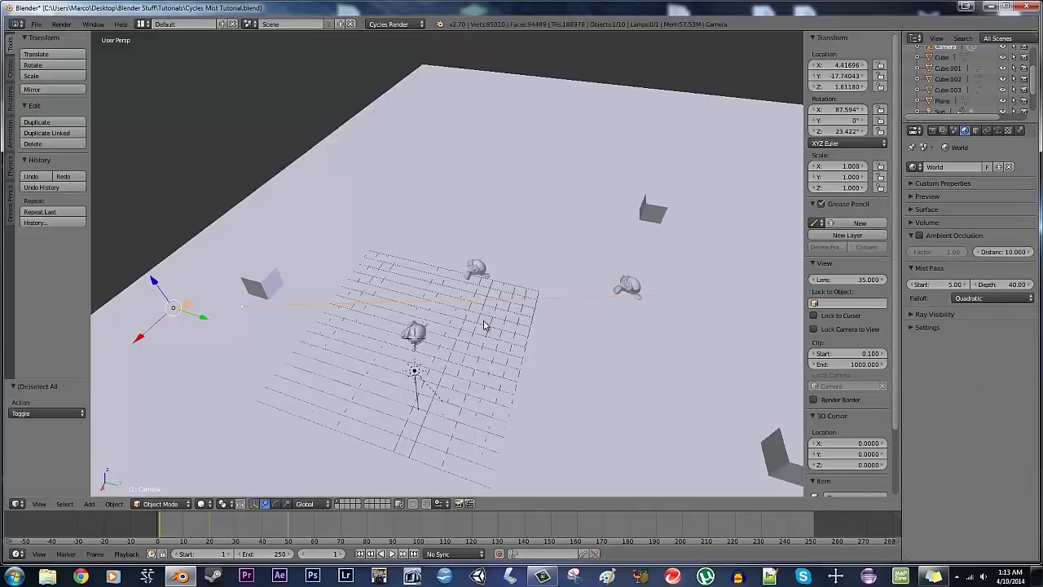
Return to the camera view and save the file over the existing one with nothing selected
key(KP_0)
key(KP_0)
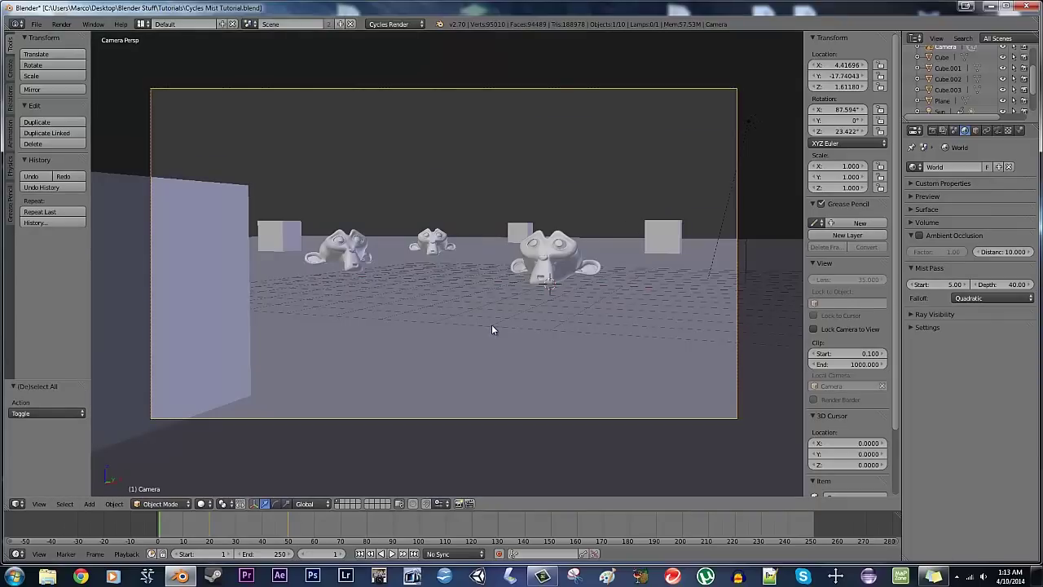
key(a)
key(ctrl+s)
click(492, 325)
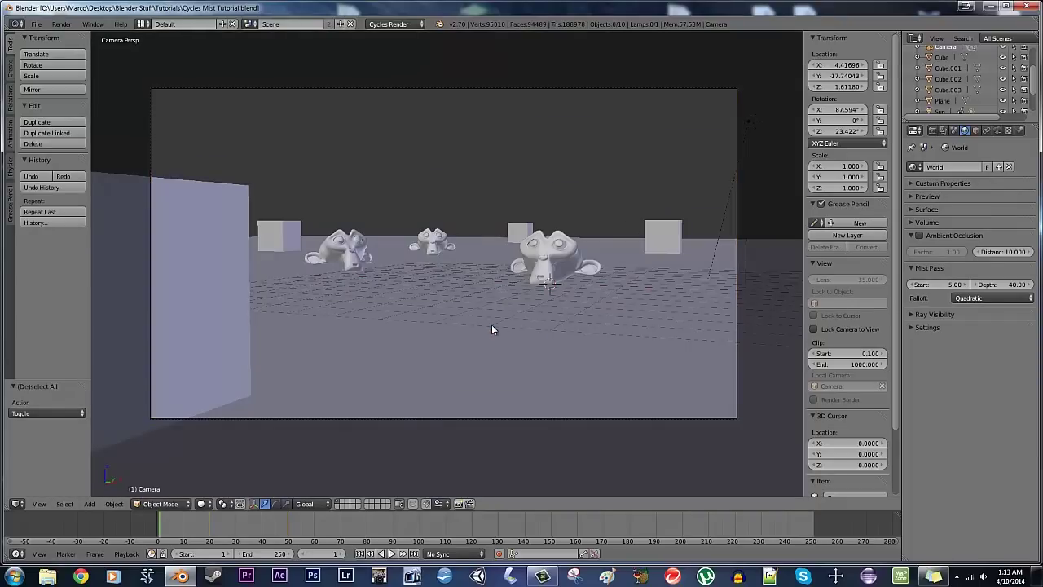
Render the current frame from the camera
click(933, 130)
key(F12)
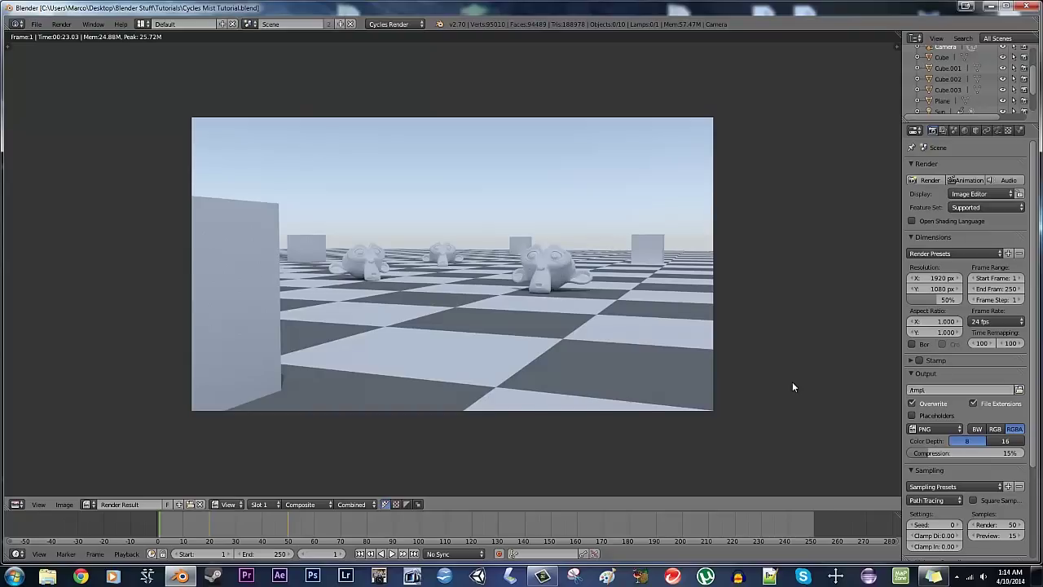
Switch to the Compositing screen layout and frame the Render Layers node with its Mist output alongside the other nodes
key(ctrl+Left)
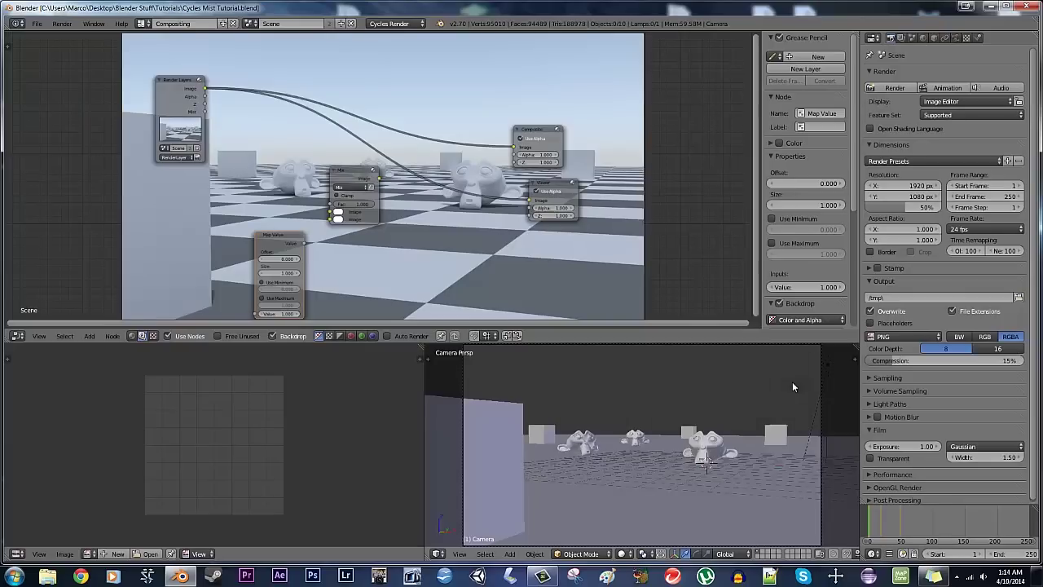
middle_drag(471, 223, 516, 230)
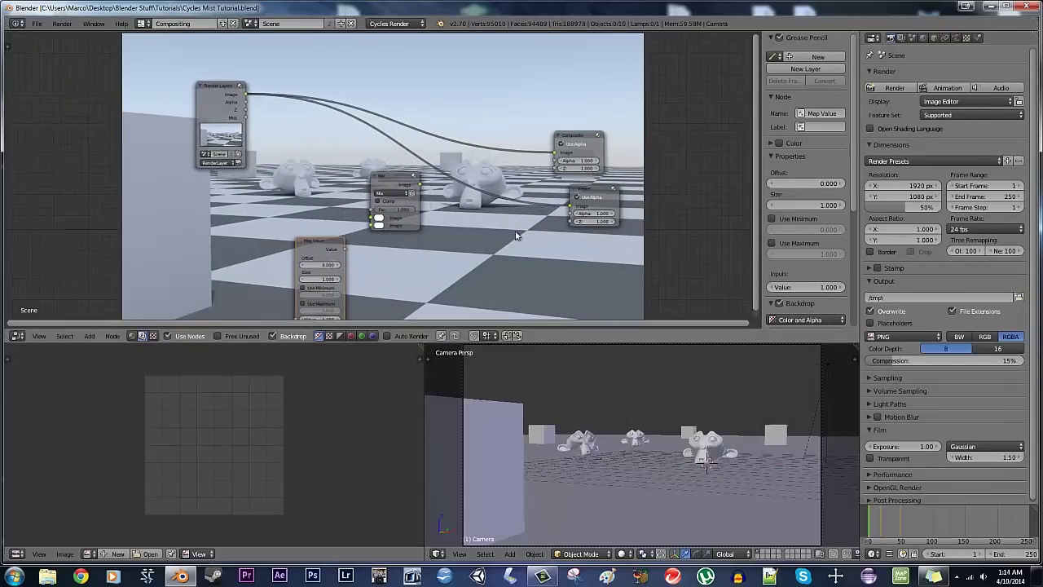
scroll(493, 235, up, 10)
middle_drag(349, 147, 397, 266)
middle_drag(268, 221, 330, 209)
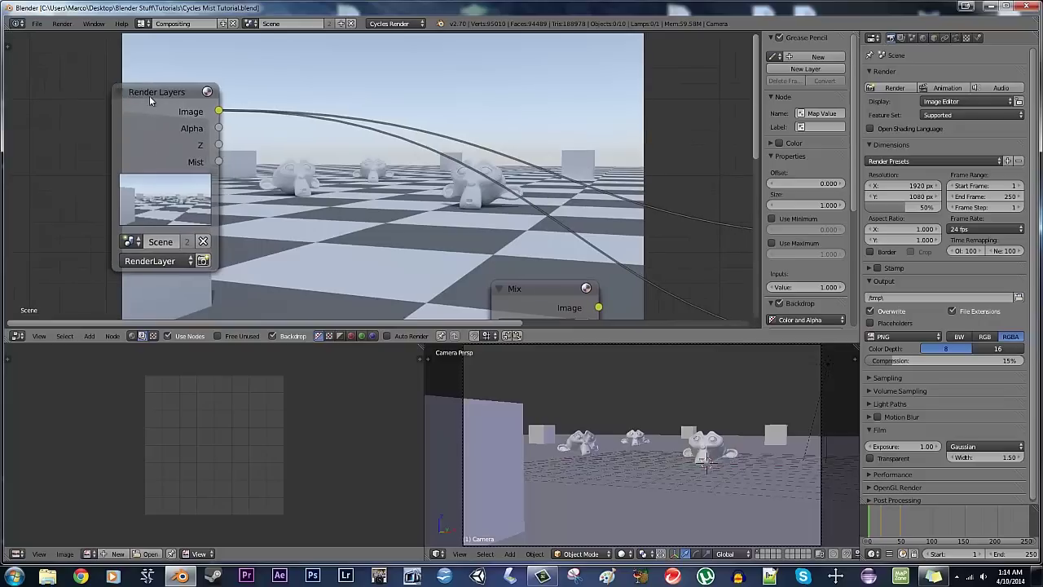
drag(286, 161, 308, 200)
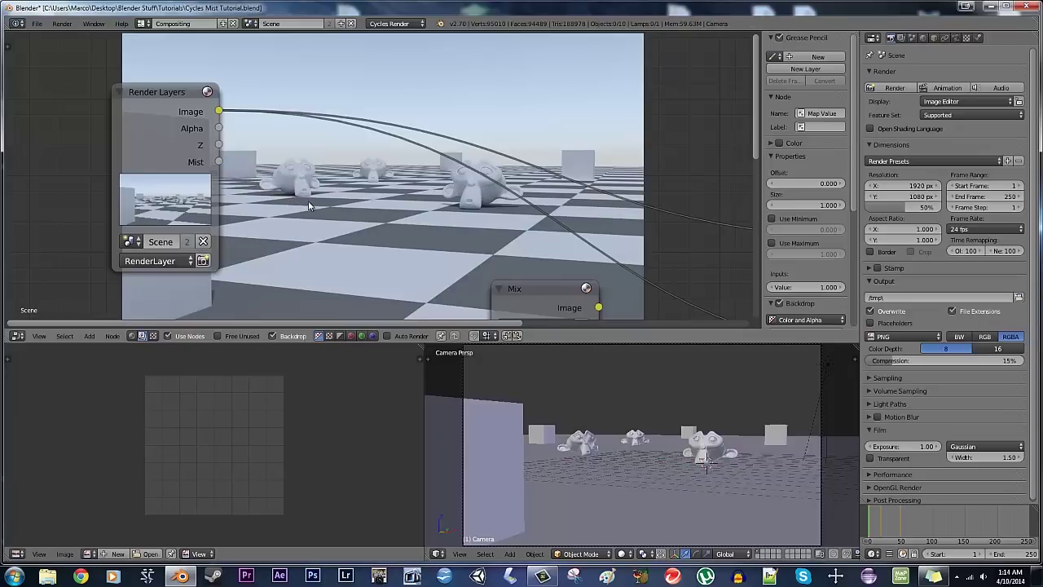
scroll(325, 208, down, 4)
middle_drag(329, 166, 357, 200)
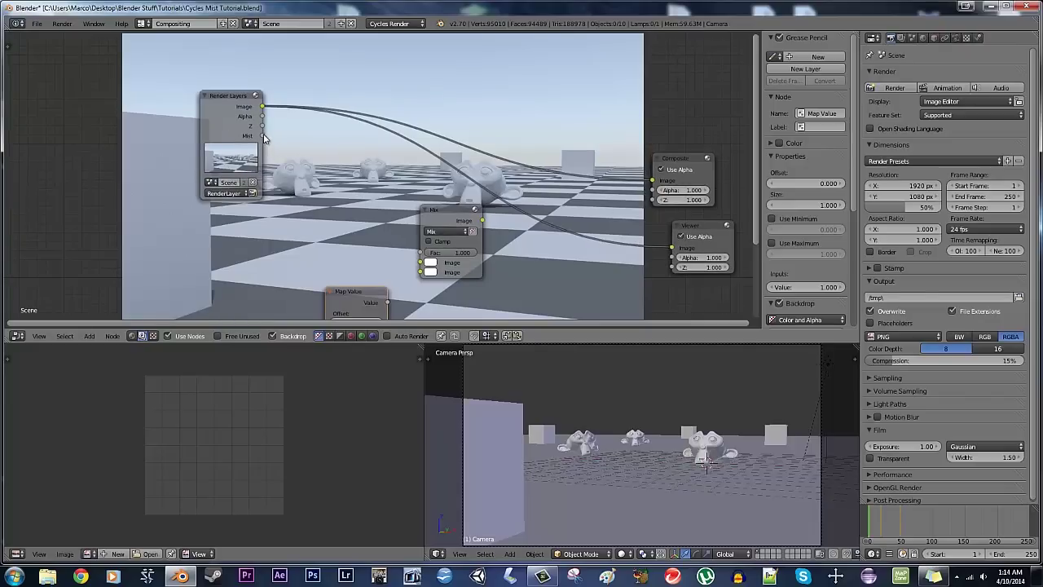
Compare the Mist pass with the rendered image in the backdrop, leaving the Mist output linked to the Viewer's Image input
drag(262, 137, 673, 247)
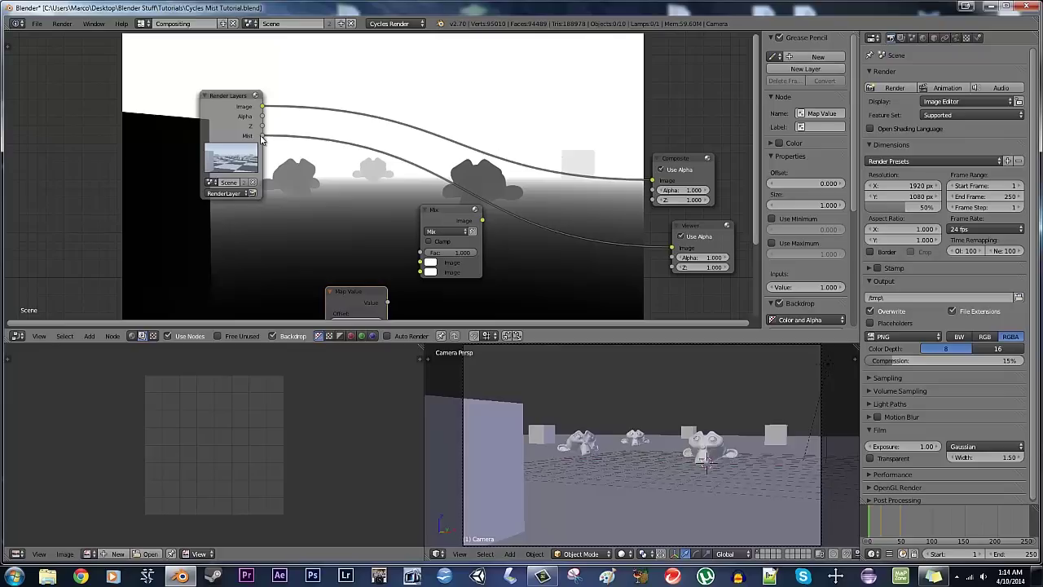
ctrl+shift+click(216, 99)
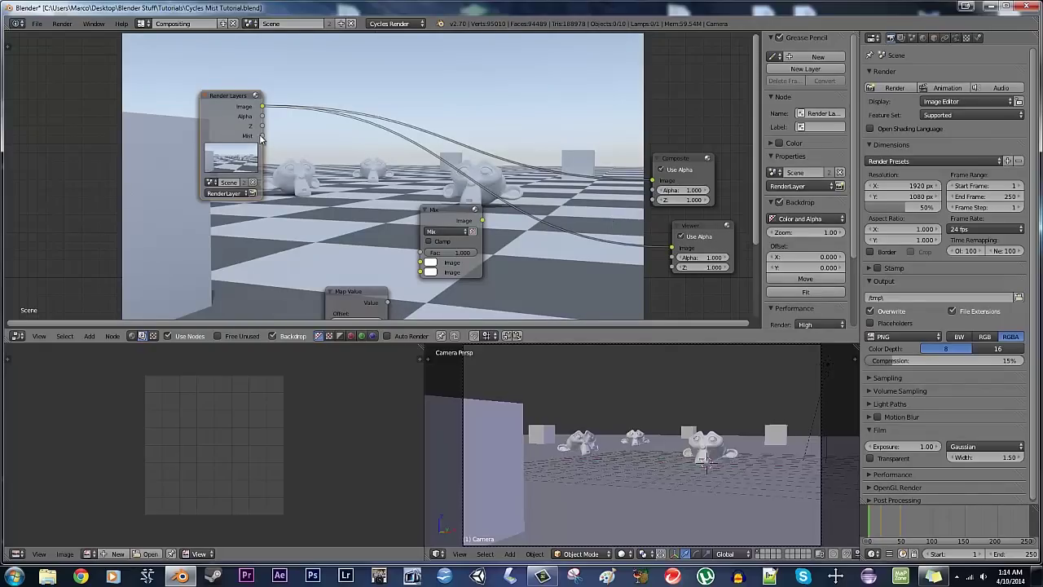
drag(262, 137, 674, 255)
middle_drag(308, 186, 160, 309)
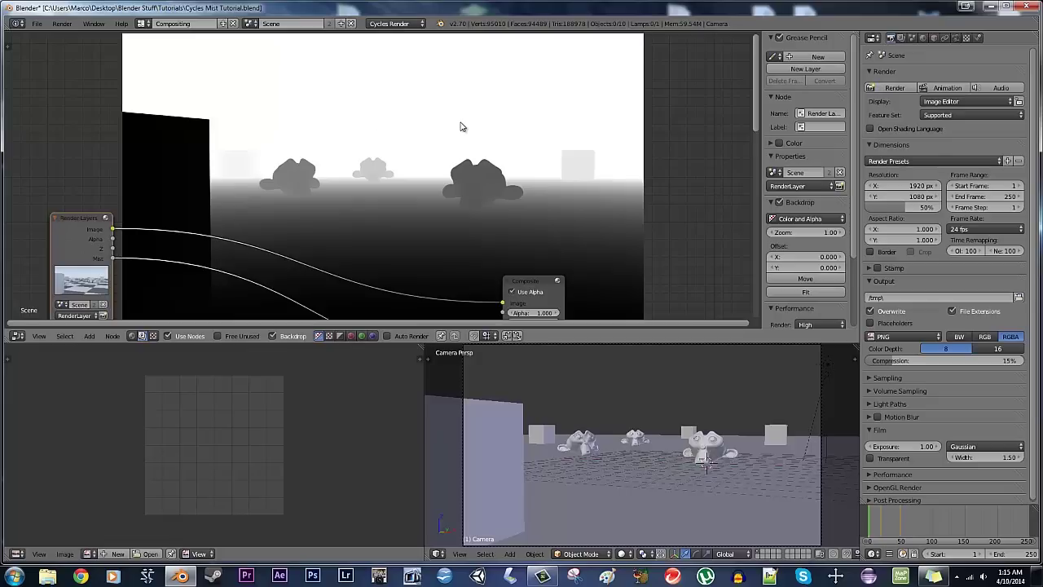
middle_drag(421, 260, 563, 143)
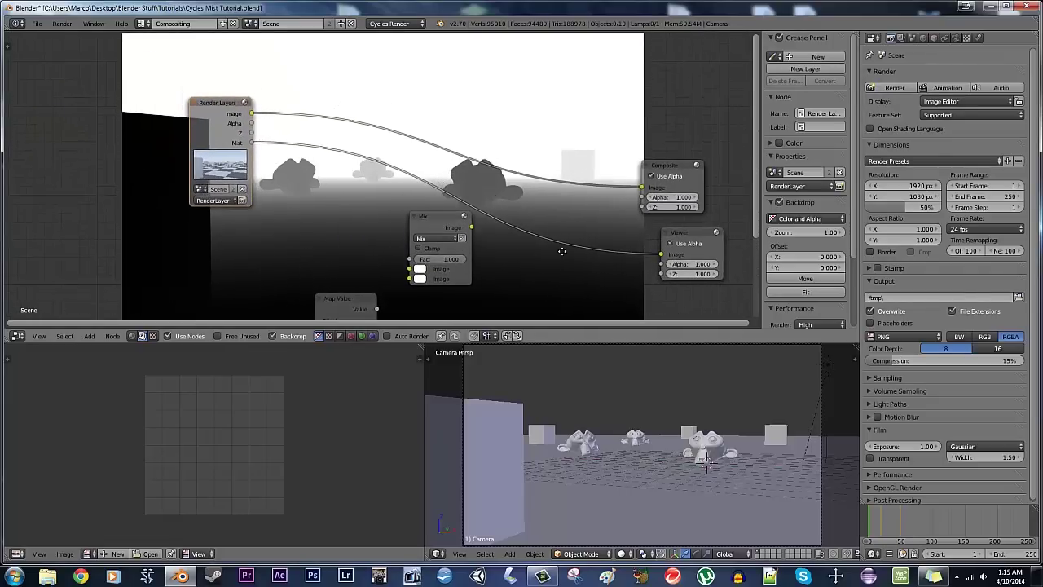
middle_drag(561, 251, 540, 249)
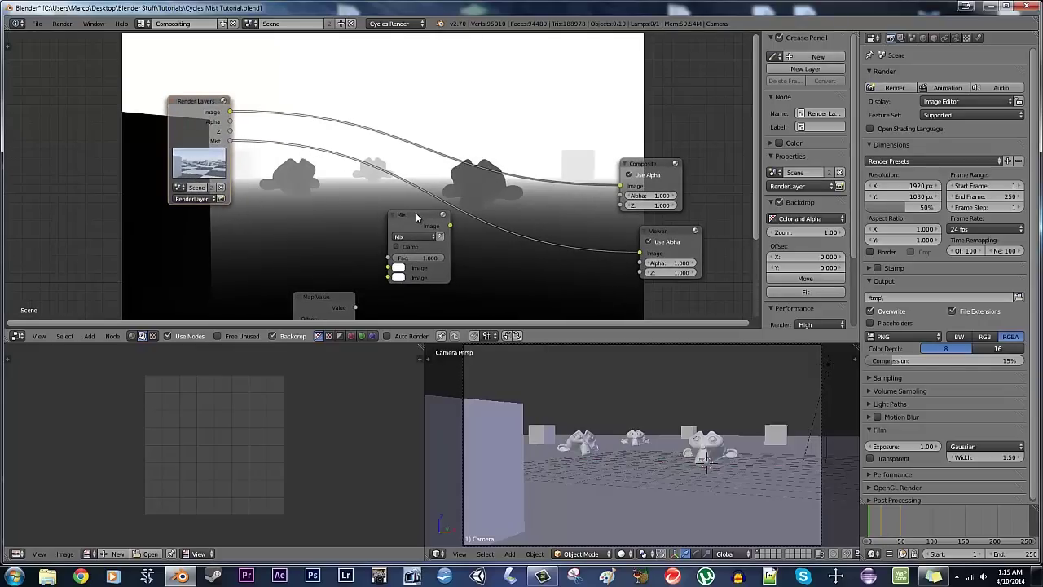
Insert the existing Mix node into the link between the Mist output and the Viewer
click(416, 217)
key(shift+a)
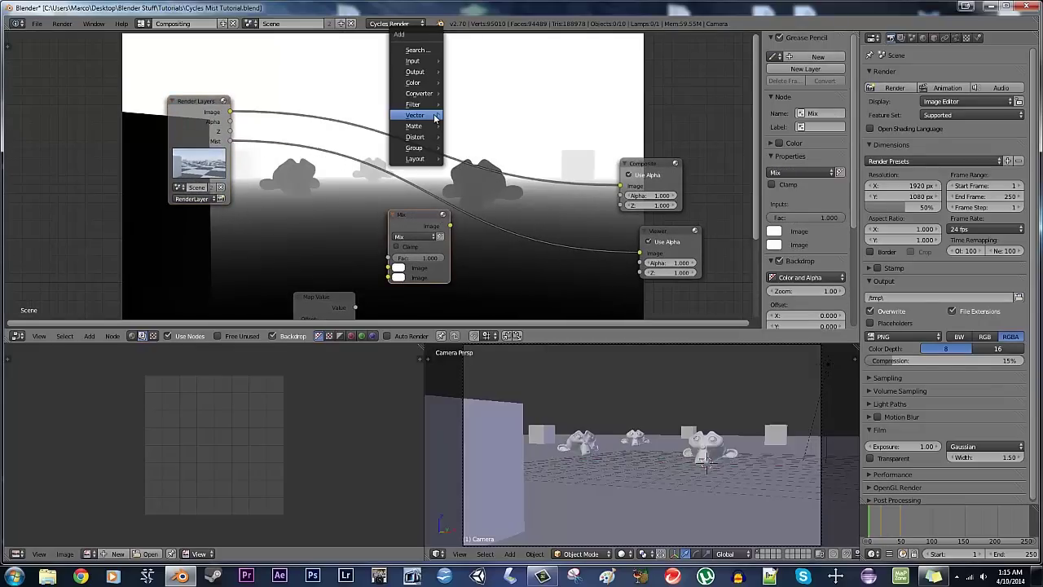
mouse_move(435, 118)
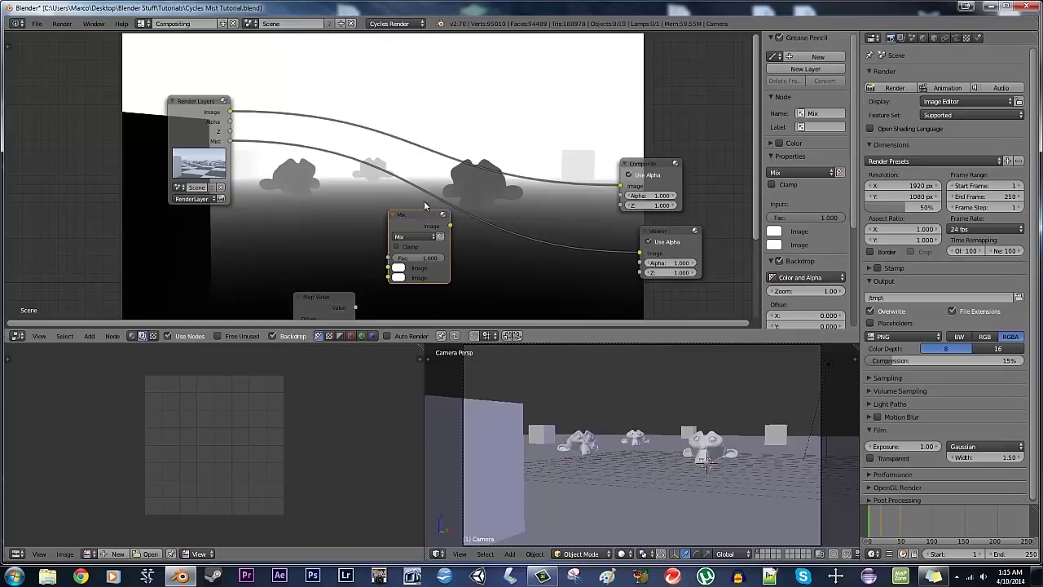
drag(423, 203, 444, 184)
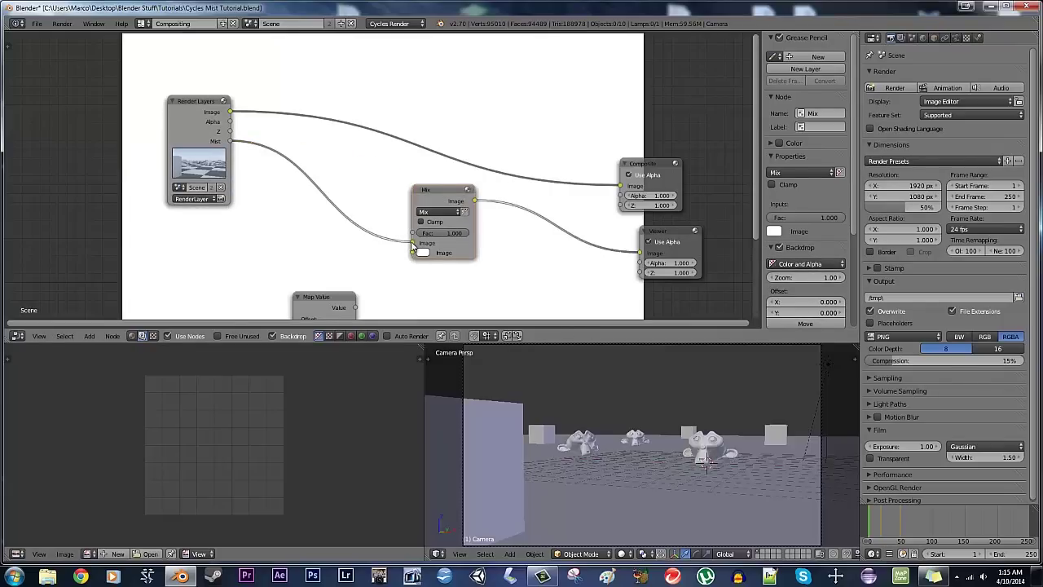
Link Mist to the Mix node's Fac, the rendered Image to its first Image input, and the Mix output to Composite
mouse_move(412, 245)
mouse_down()
mouse_move(398, 234)
mouse_move(412, 233)
mouse_up()
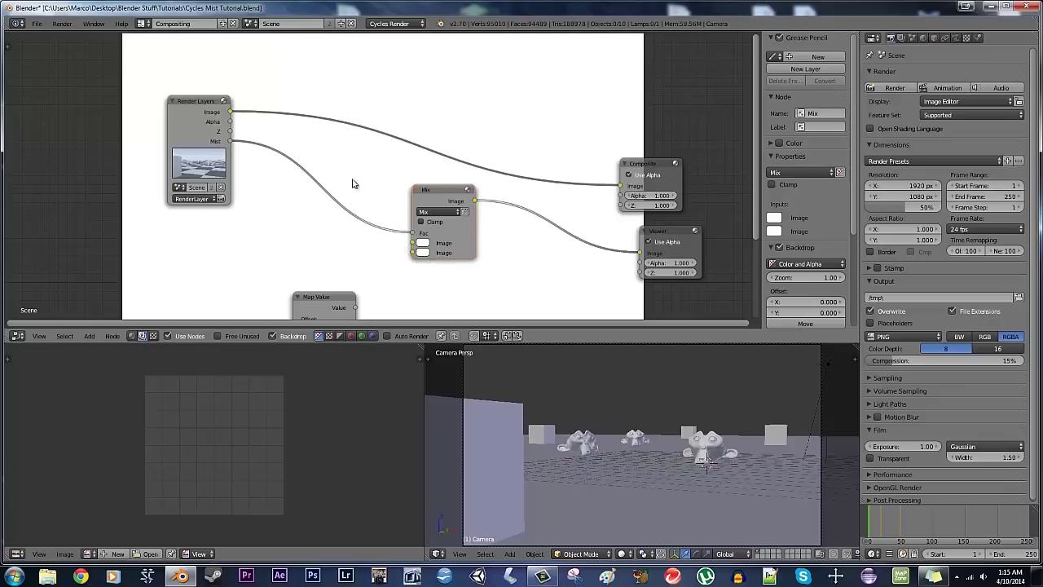
drag(230, 112, 413, 243)
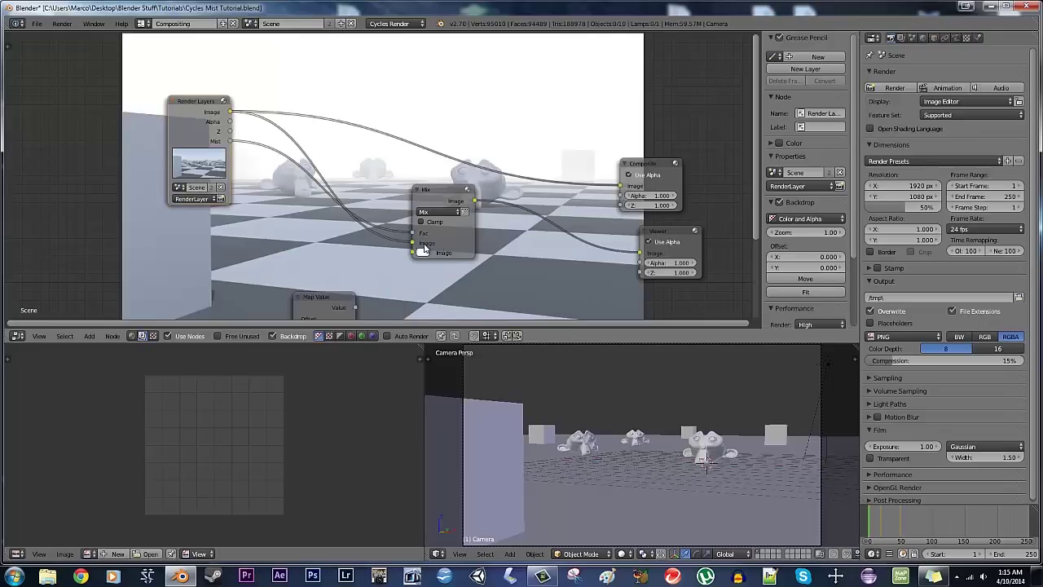
drag(475, 202, 621, 186)
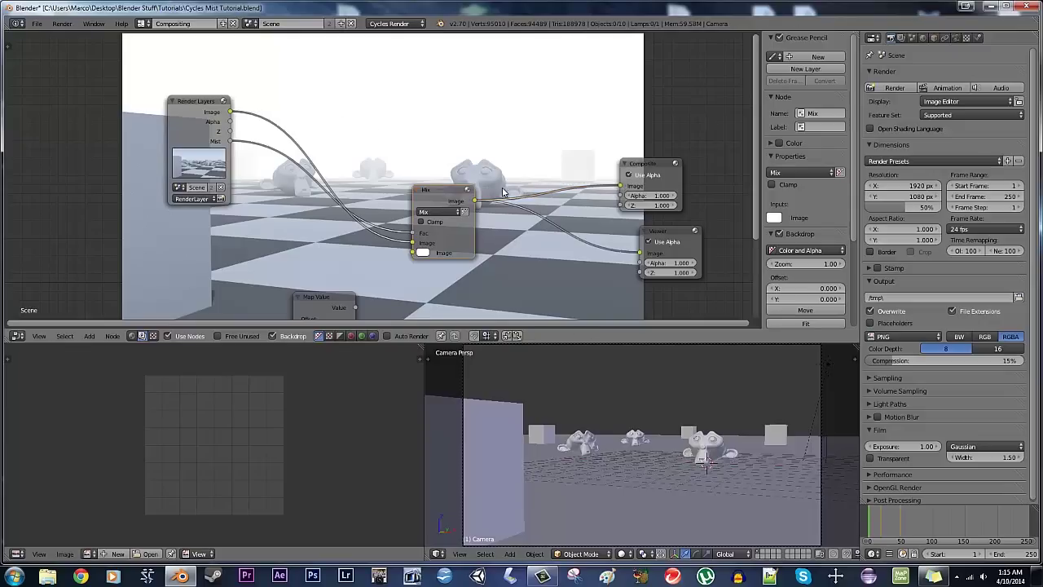
Move the Mix node closer to the Render Layers node
middle_drag(406, 186, 316, 280)
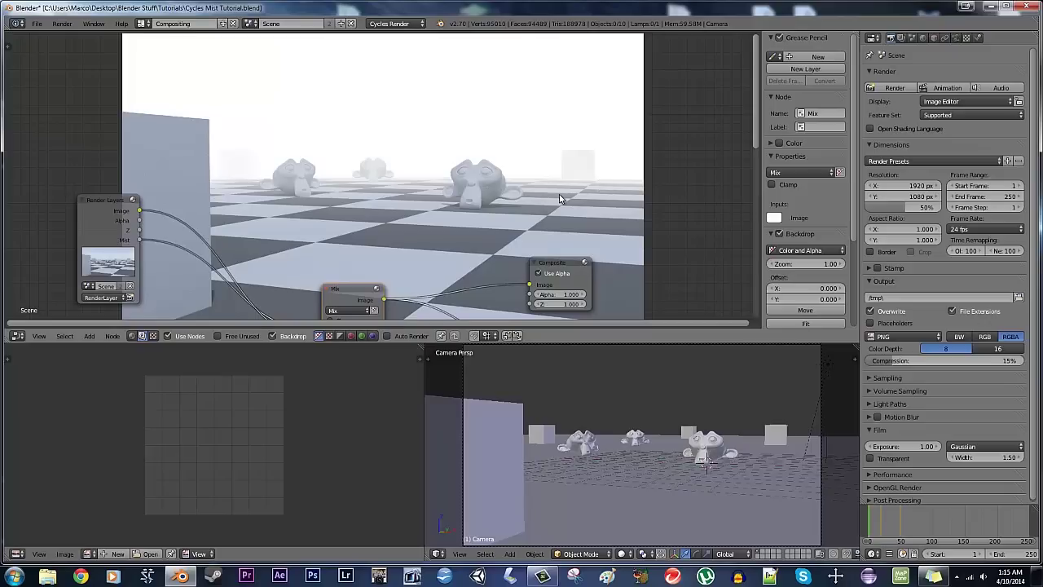
middle_drag(473, 247, 687, 144)
scroll(559, 219, up, 6)
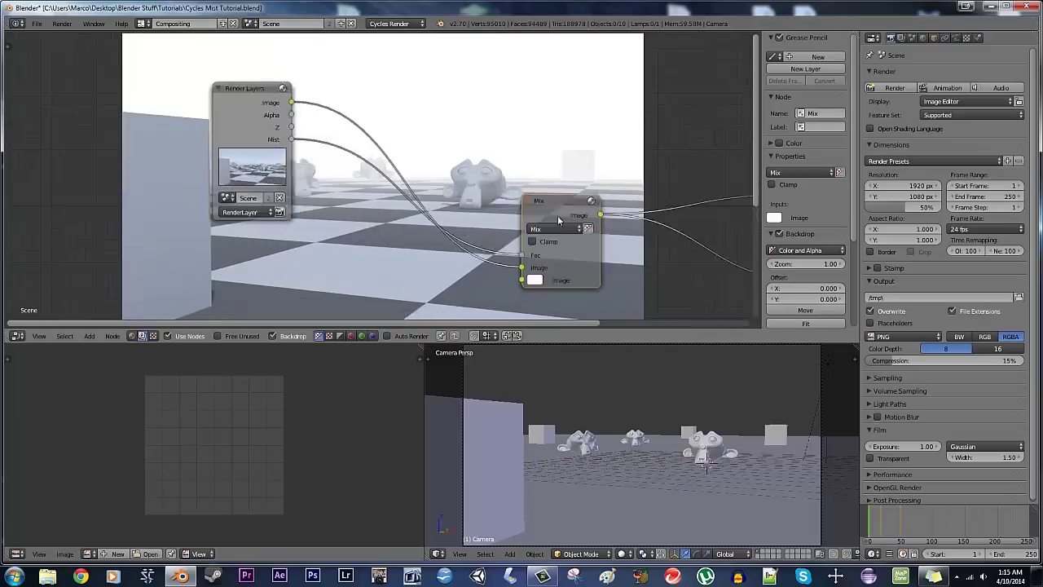
middle_drag(491, 215, 381, 205)
drag(480, 192, 406, 167)
middle_drag(510, 228, 586, 234)
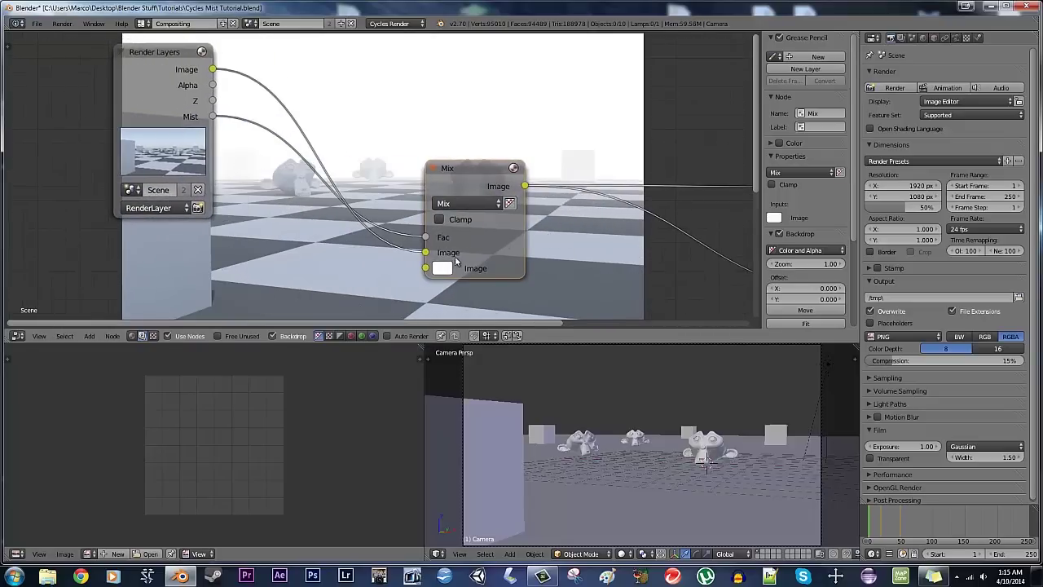
Try black as the mist colour in the Mix node's second Image input and view the result in the backdrop
click(445, 268)
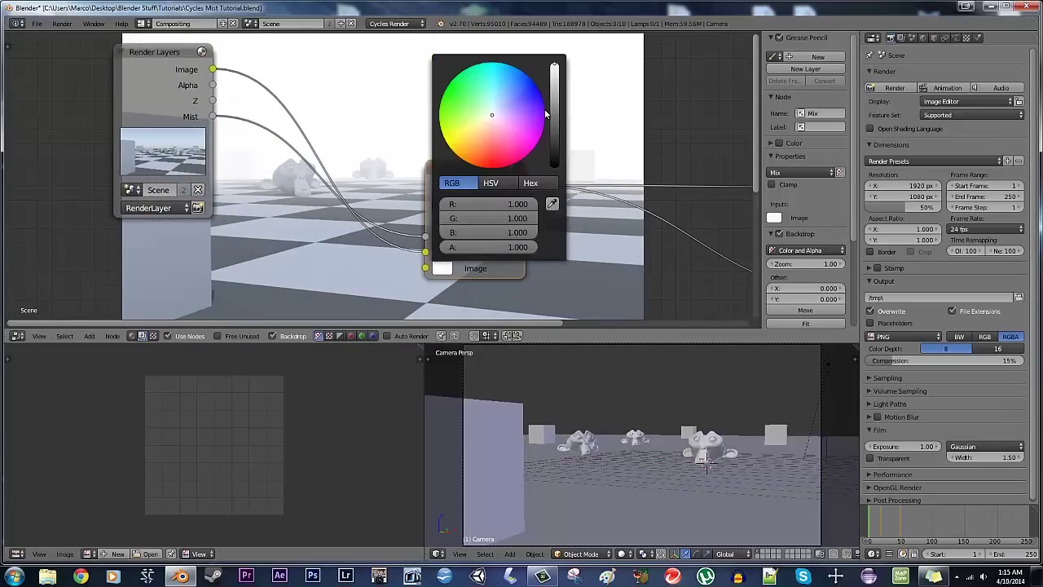
click(477, 136)
drag(555, 98, 554, 167)
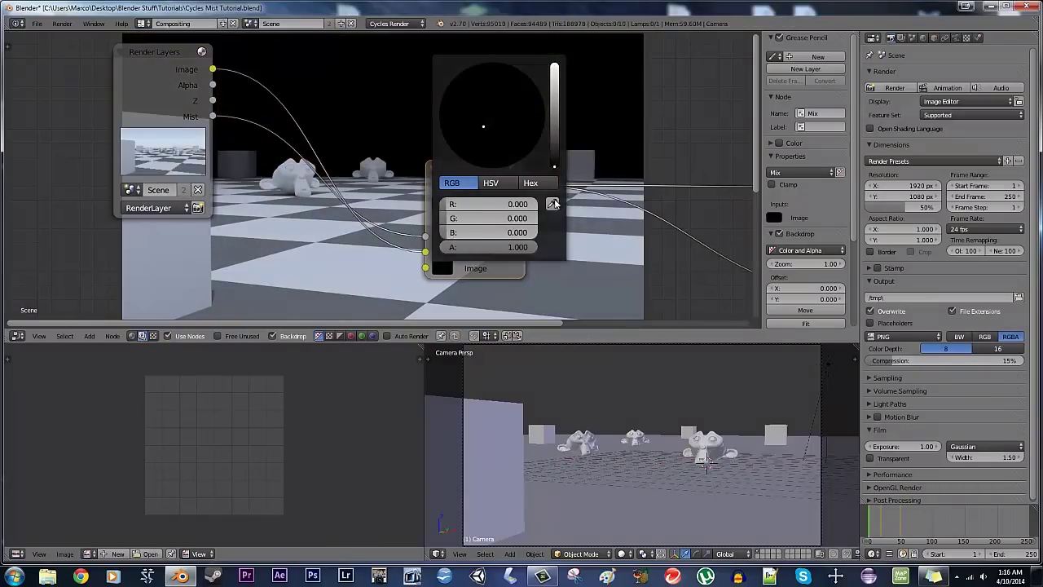
middle_drag(371, 157, 283, 321)
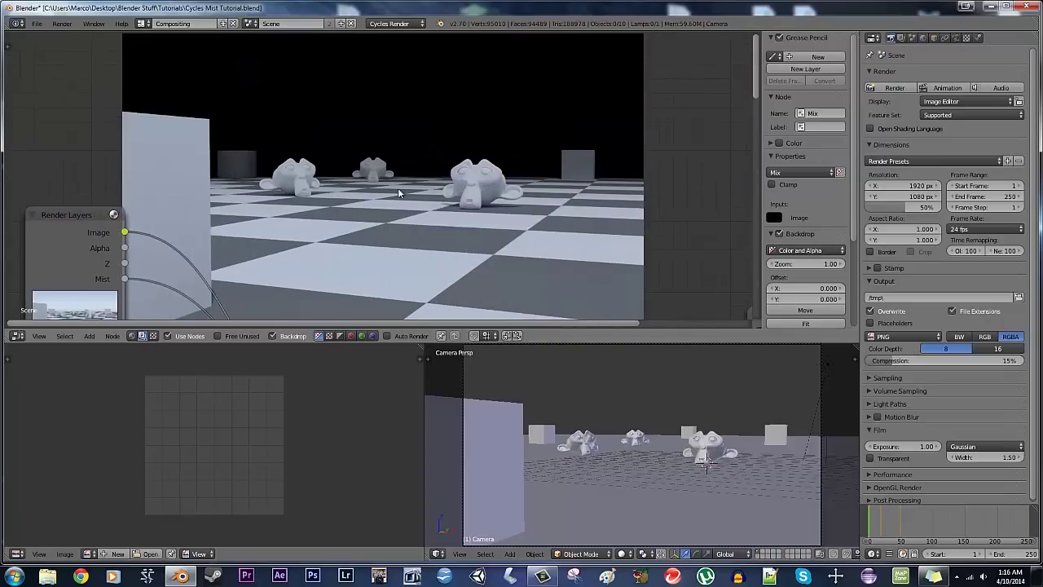
middle_drag(416, 204, 408, 71)
scroll(433, 163, down, 2)
middle_drag(469, 211, 419, 163)
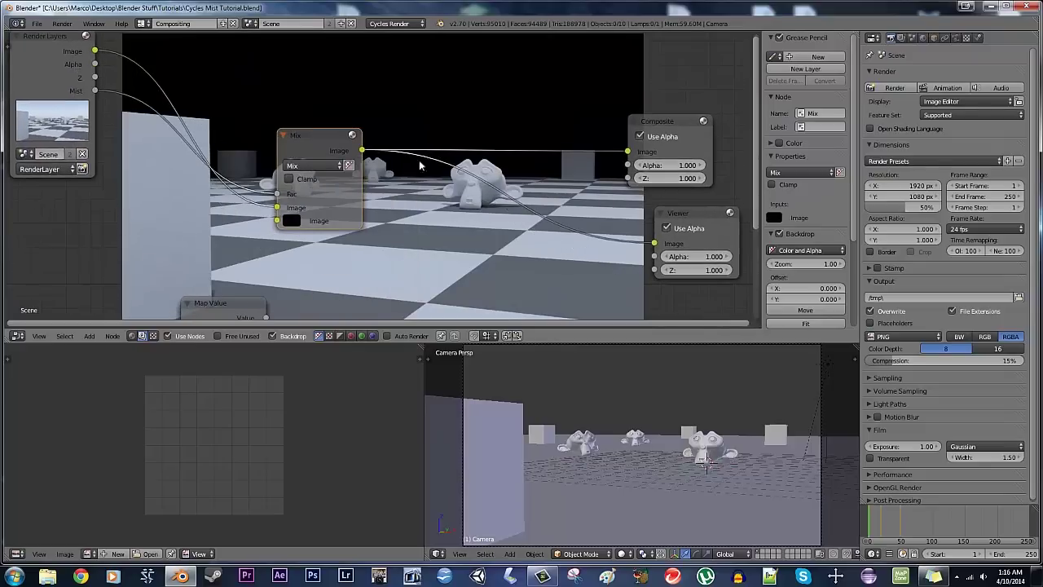
Set the Mix node's second Image colour to white, with R, G and B at 1.000
click(295, 221)
drag(303, 167, 367, 166)
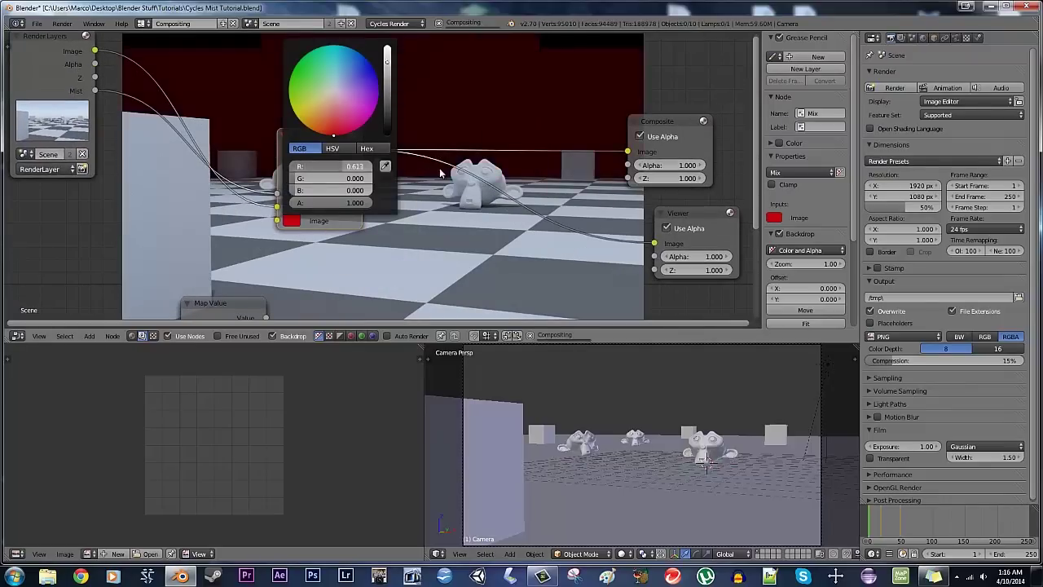
drag(304, 179, 371, 178)
drag(303, 191, 375, 192)
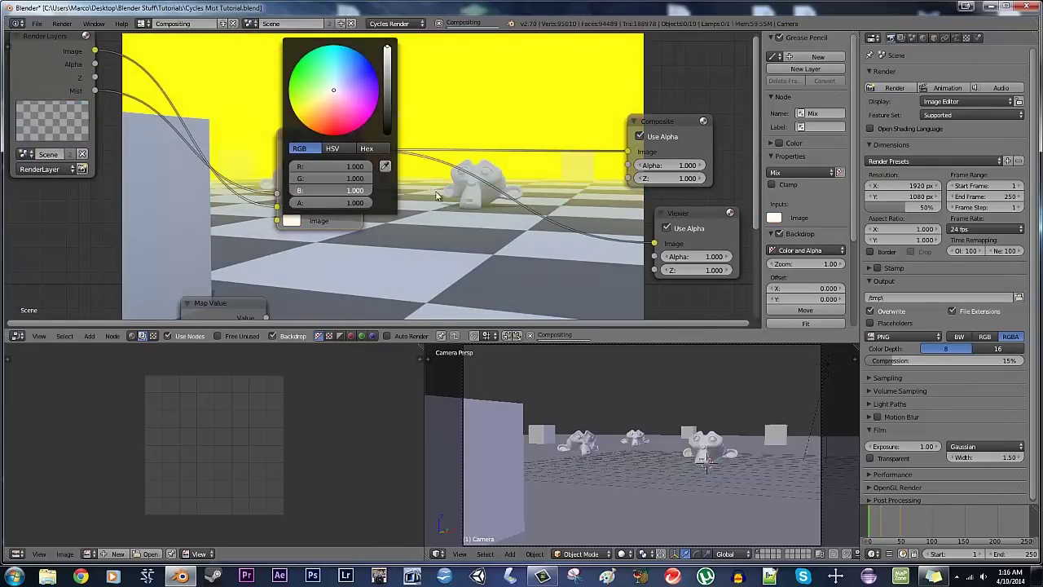
Open the World settings and expand the Mist Pass options
middle_drag(420, 218, 445, 251)
scroll(474, 221, down, 2)
scroll(475, 222, down, 4)
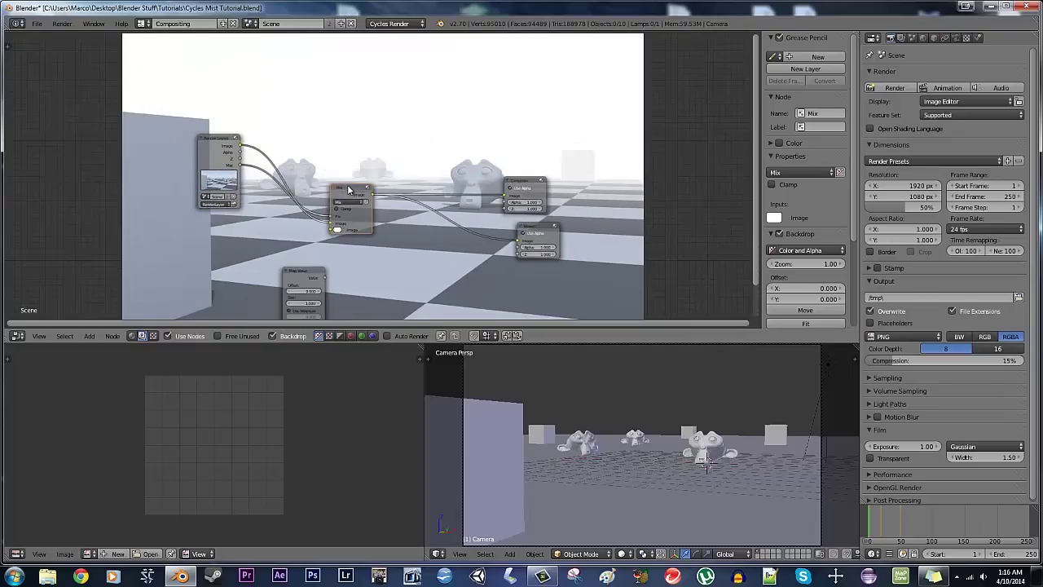
click(924, 37)
click(871, 316)
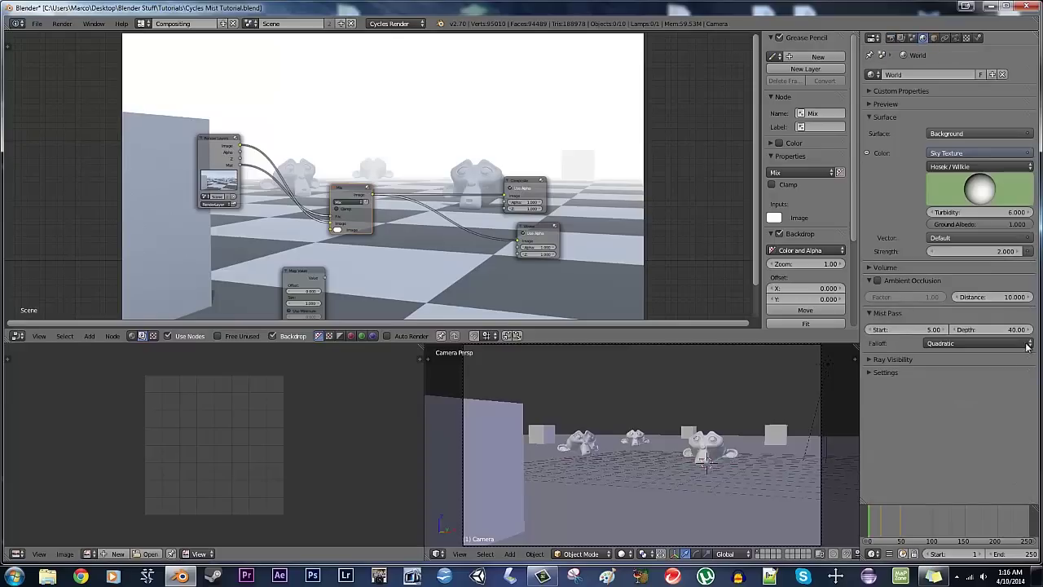
Move the Render Layers node farther from the Mix node and bring the Map Value node up between them
middle_drag(391, 252, 456, 193)
scroll(454, 192, up, 4)
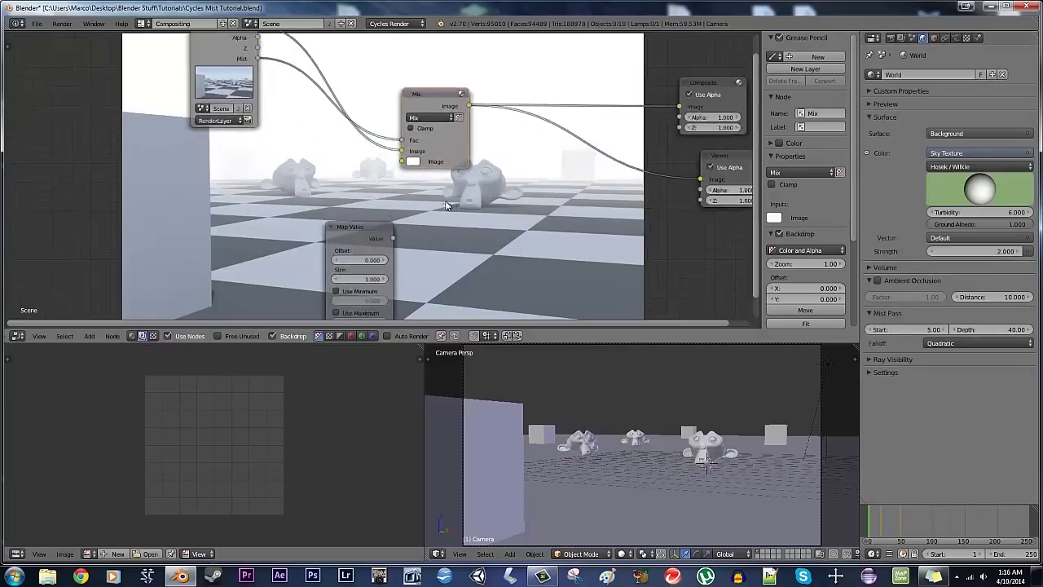
drag(204, 53, 130, 80)
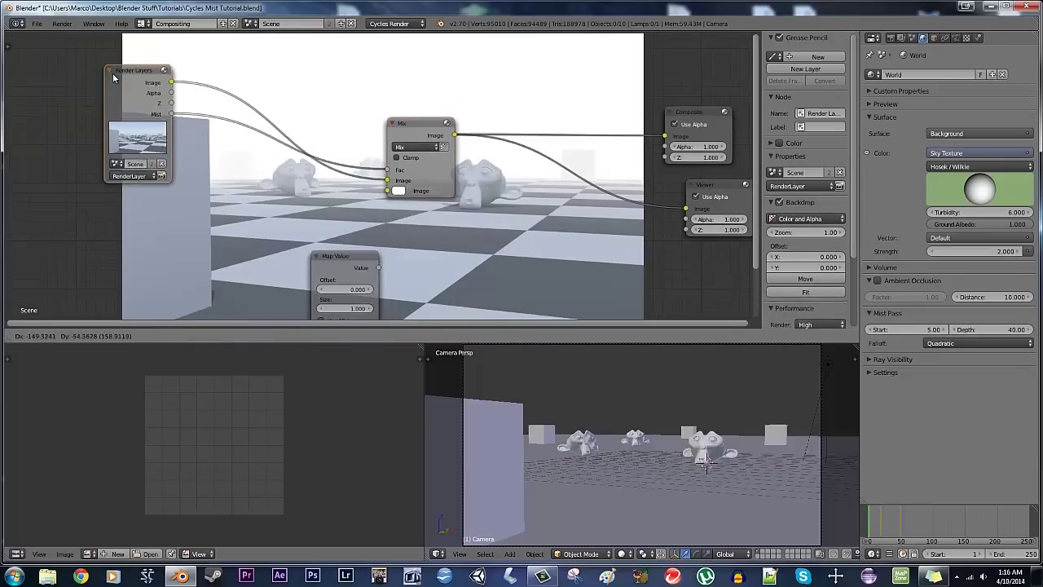
middle_drag(351, 253, 405, 210)
drag(405, 213, 298, 161)
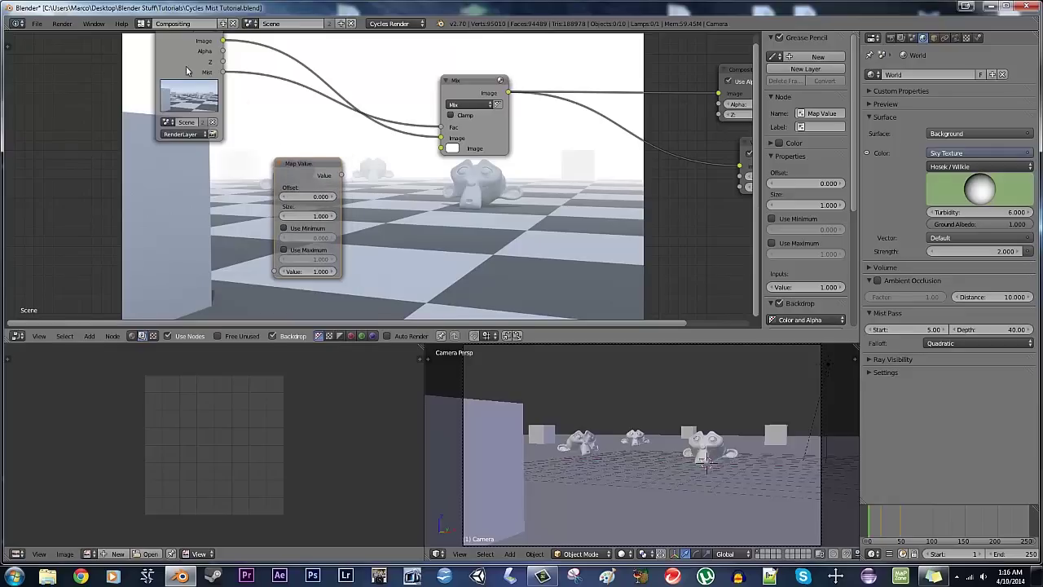
click(176, 55)
middle_drag(417, 157, 427, 183)
drag(196, 58, 158, 70)
Insert the Map Value node into the link between the Mist output and the Mix node's Fac input
key(shift+a)
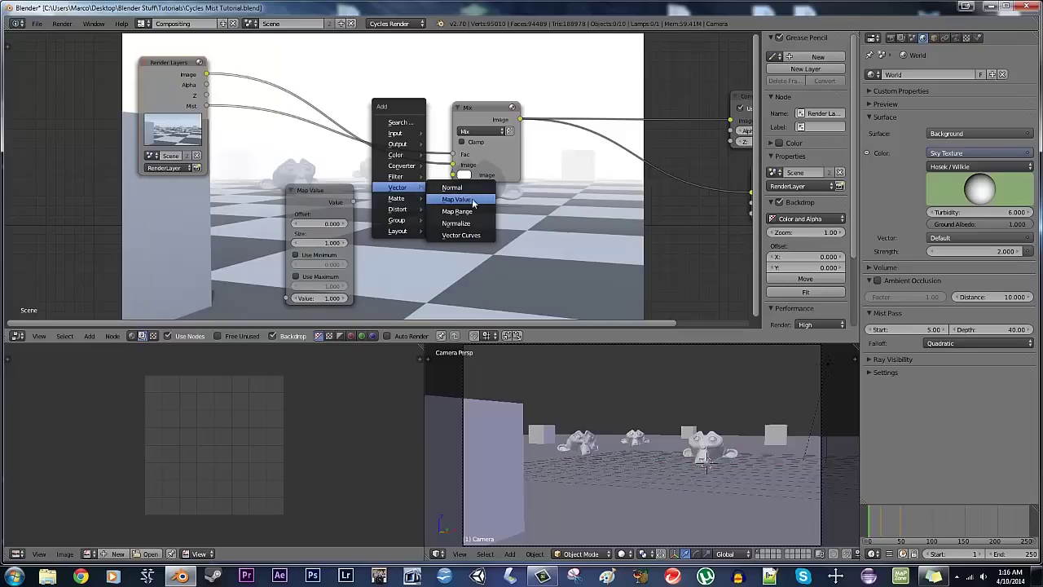
drag(309, 190, 276, 128)
click(274, 122)
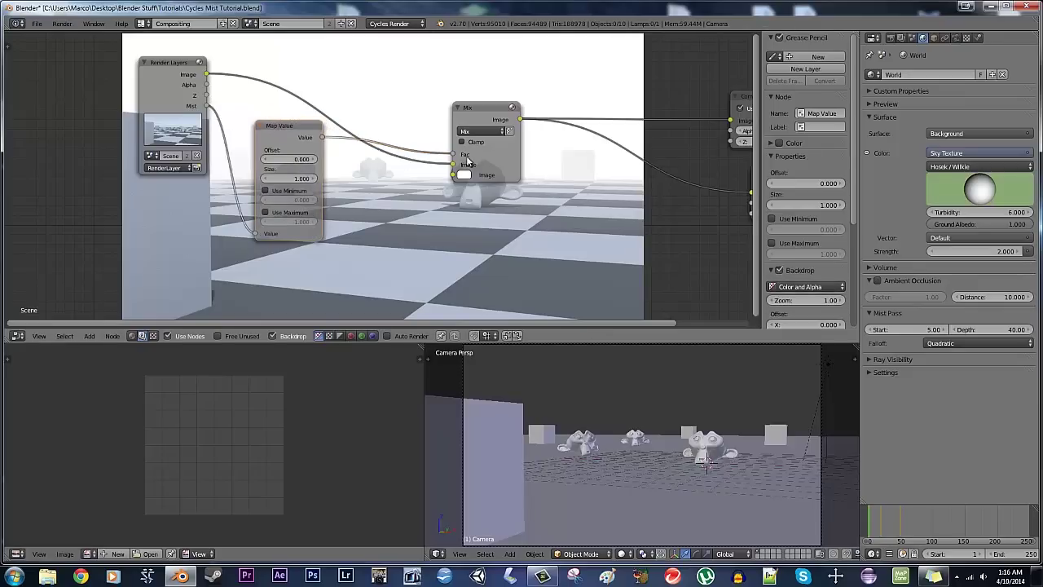
Preview the Map Value node's output through the Viewer and frame its Offset and Size settings
middle_drag(246, 134, 229, 169)
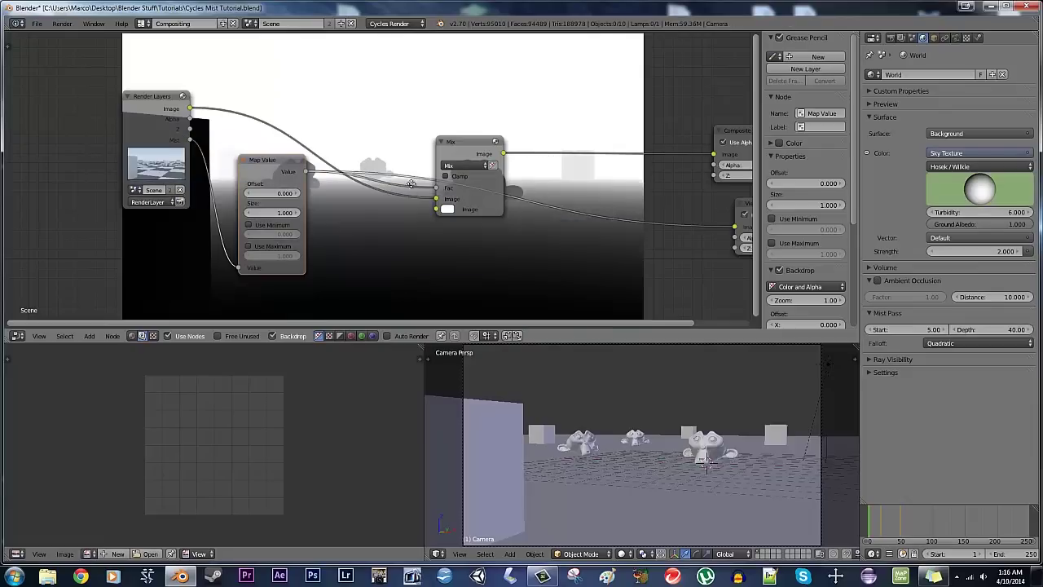
middle_drag(391, 212, 592, 184)
scroll(593, 185, up, 4)
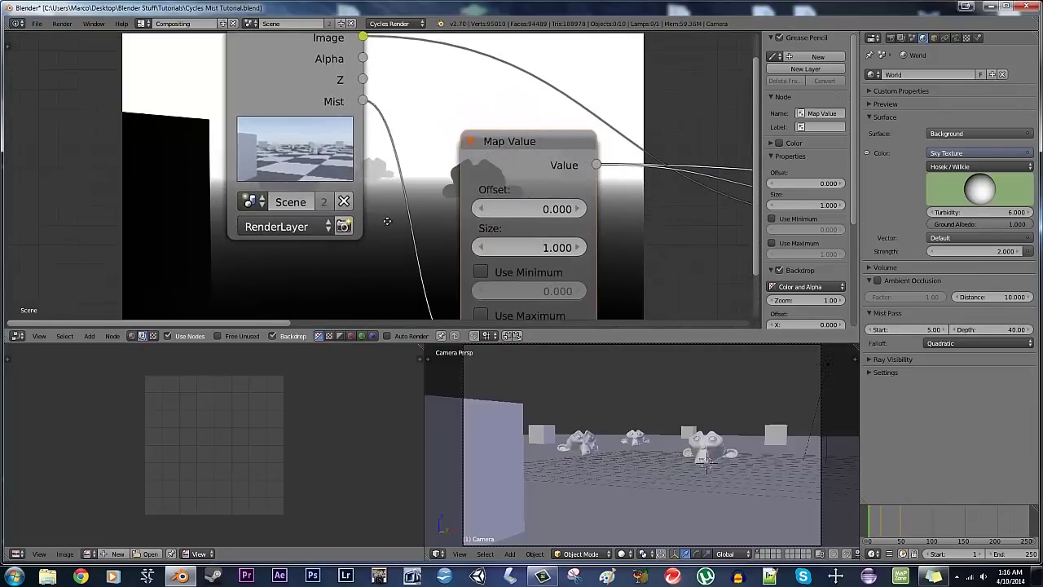
middle_drag(381, 221, 504, 130)
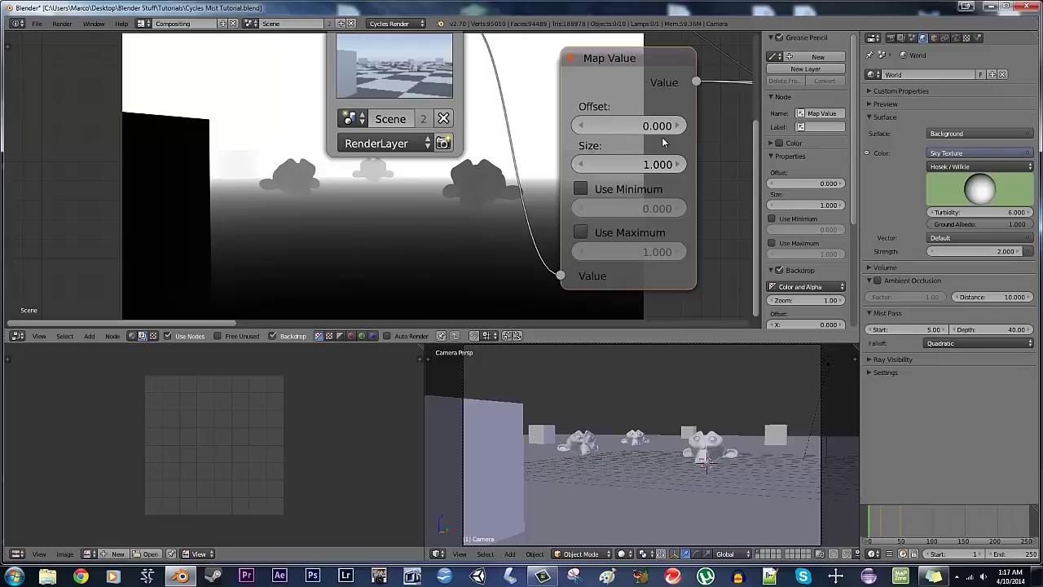
middle_drag(531, 186, 556, 181)
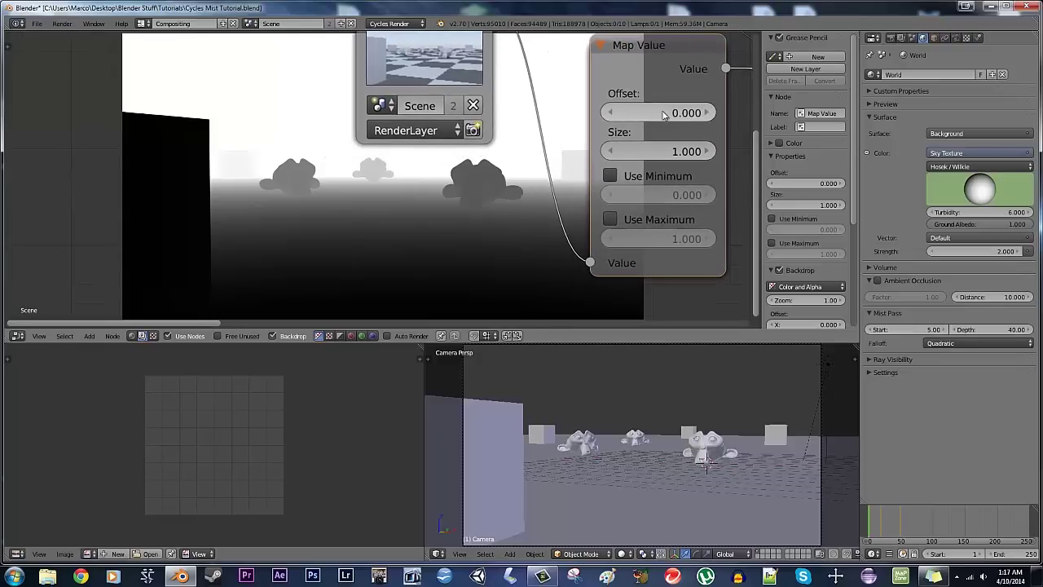
Try changing the Map Value offset, including 0.100, to compare the mist in the backdrop, and return it to 0.000
click(707, 113)
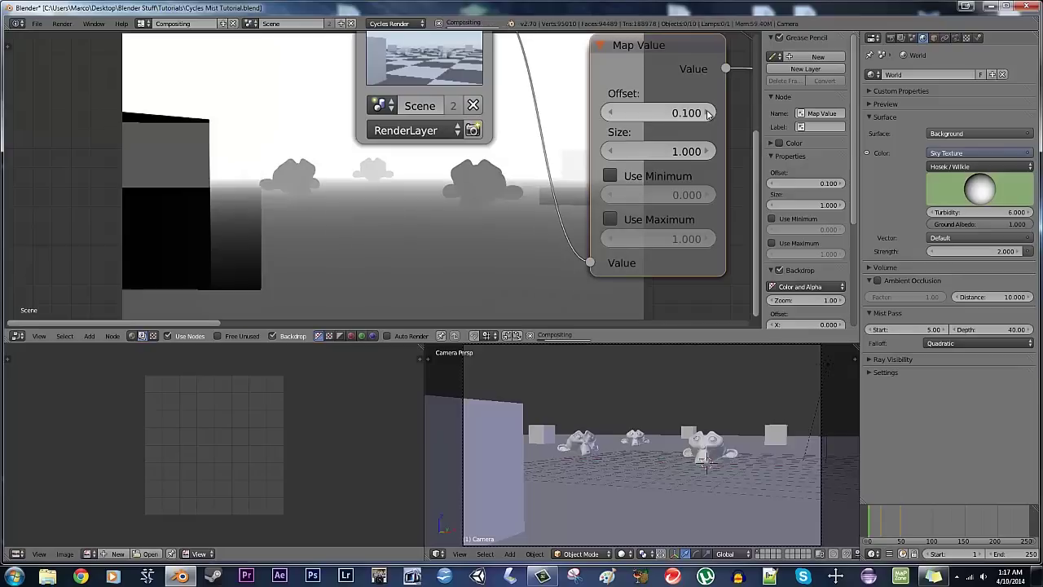
click(608, 114)
middle_drag(363, 182, 390, 160)
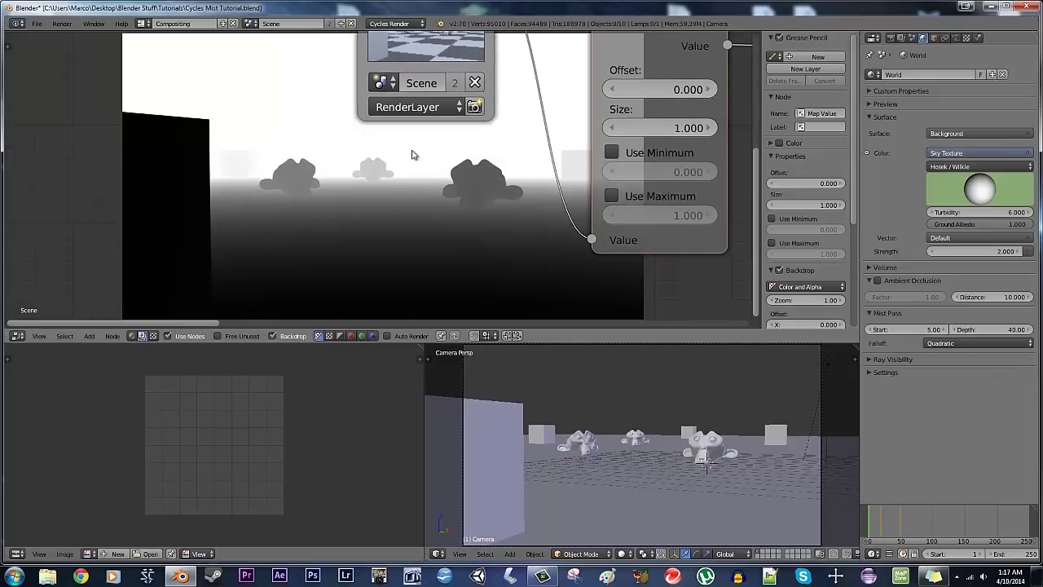
click(708, 89)
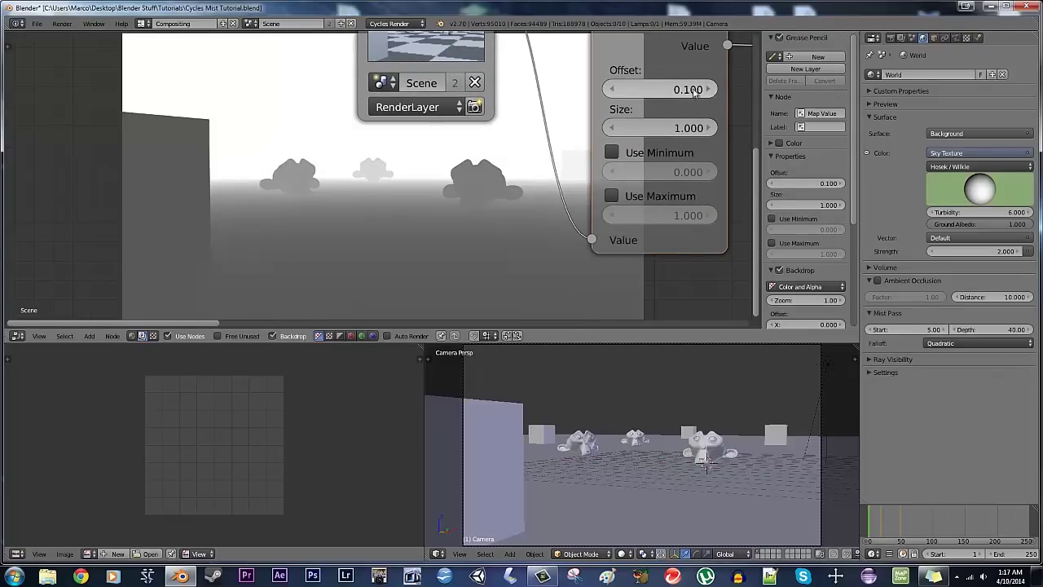
click(611, 92)
click(612, 94)
click(708, 89)
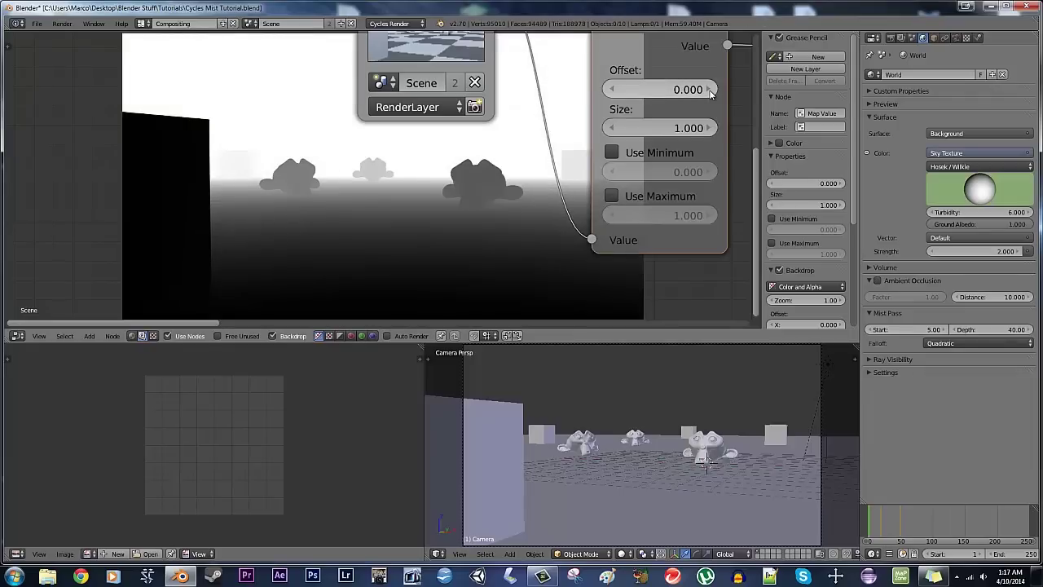
Try raising the Map Value node's Offset in 0.1 increments up to 0.500 to brighten the mist mask
click(708, 90)
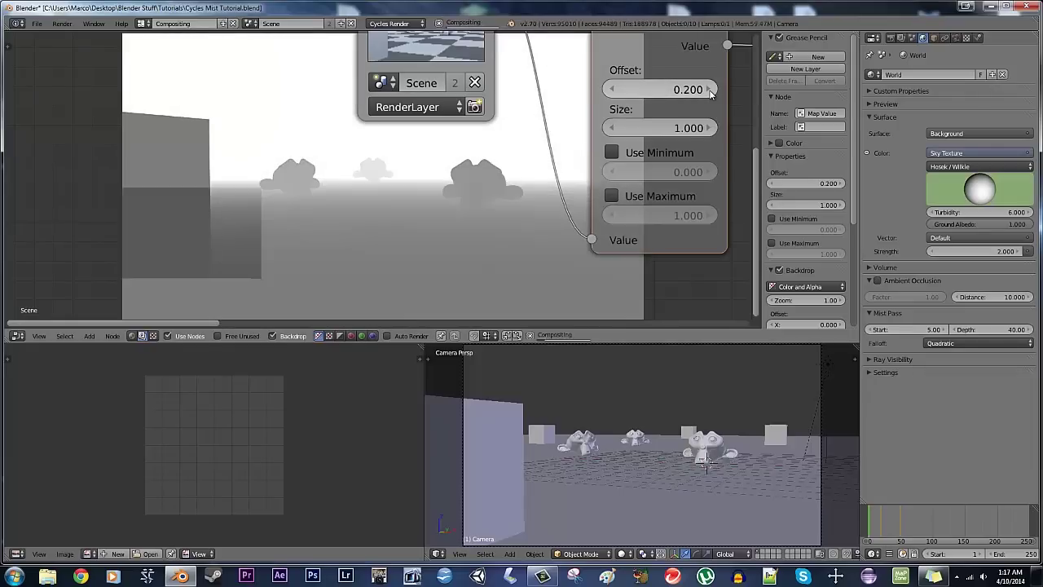
click(613, 91)
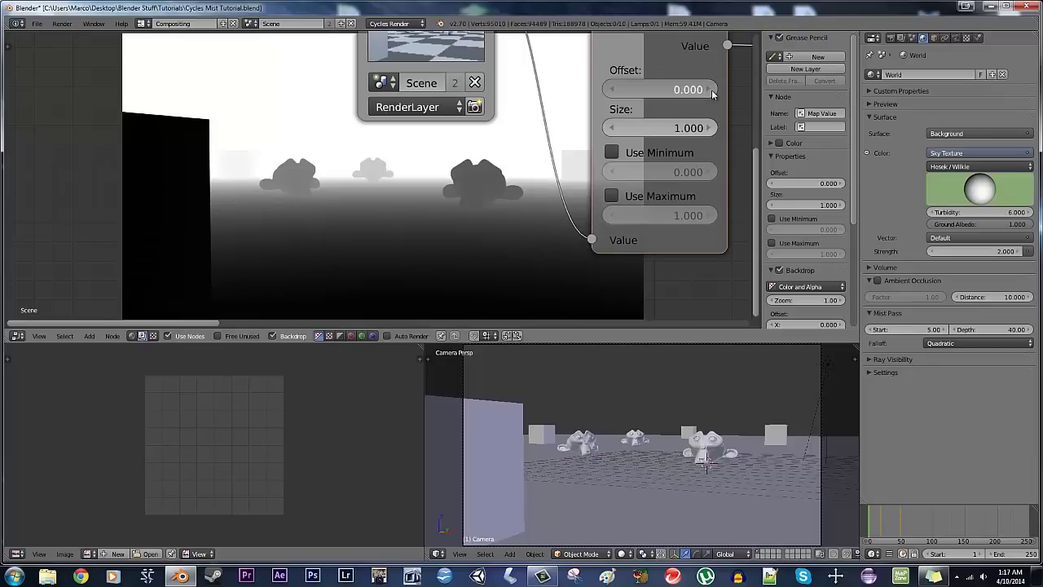
click(710, 89)
click(709, 89)
click(710, 90)
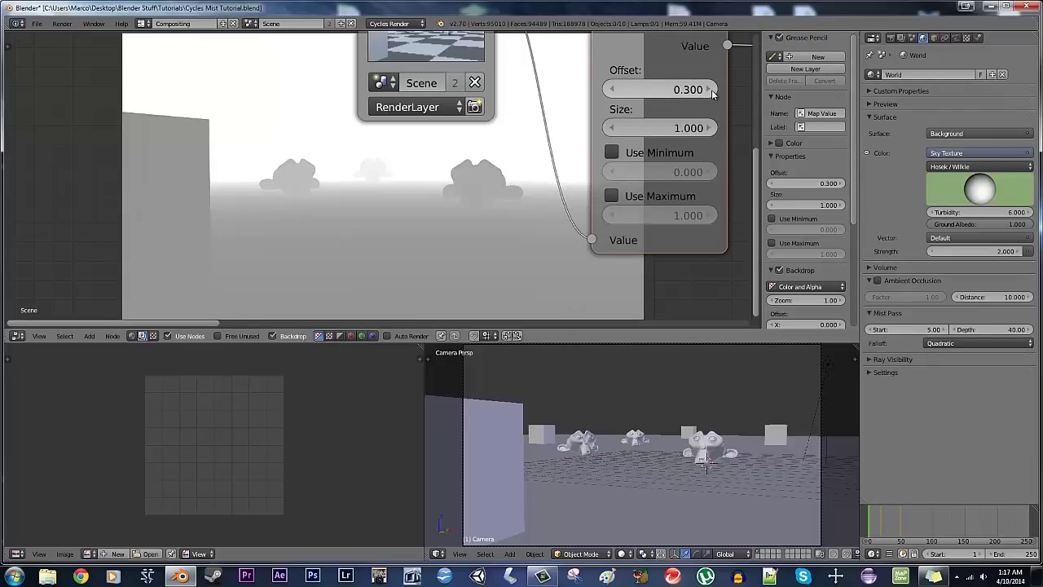
click(710, 90)
click(710, 90)
Preview the Mix node's output through the Viewer to check the offset mist over the image
middle_drag(372, 196, 227, 220)
scroll(188, 233, down, 6)
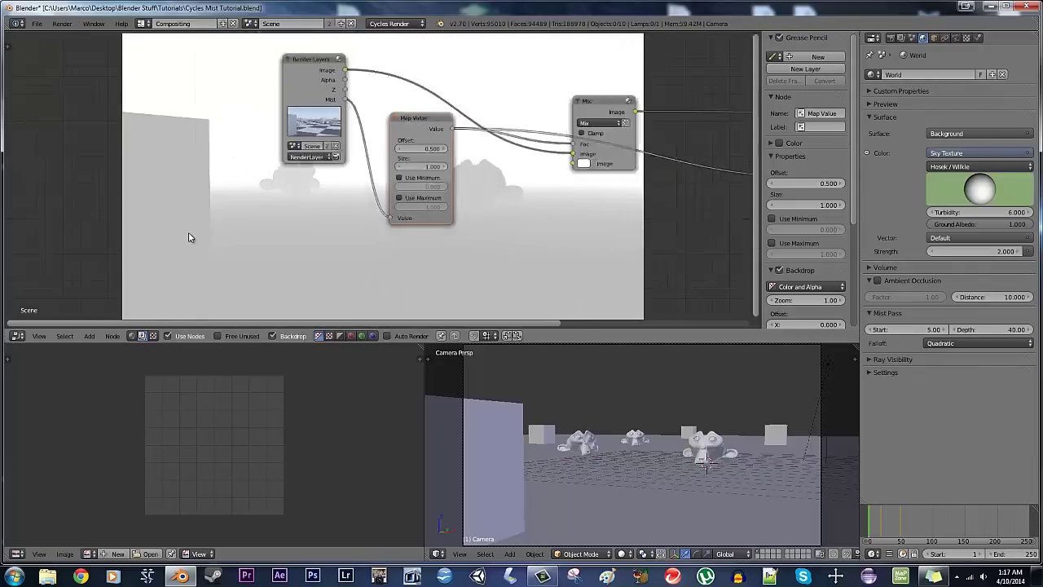
ctrl+shift+click(457, 133)
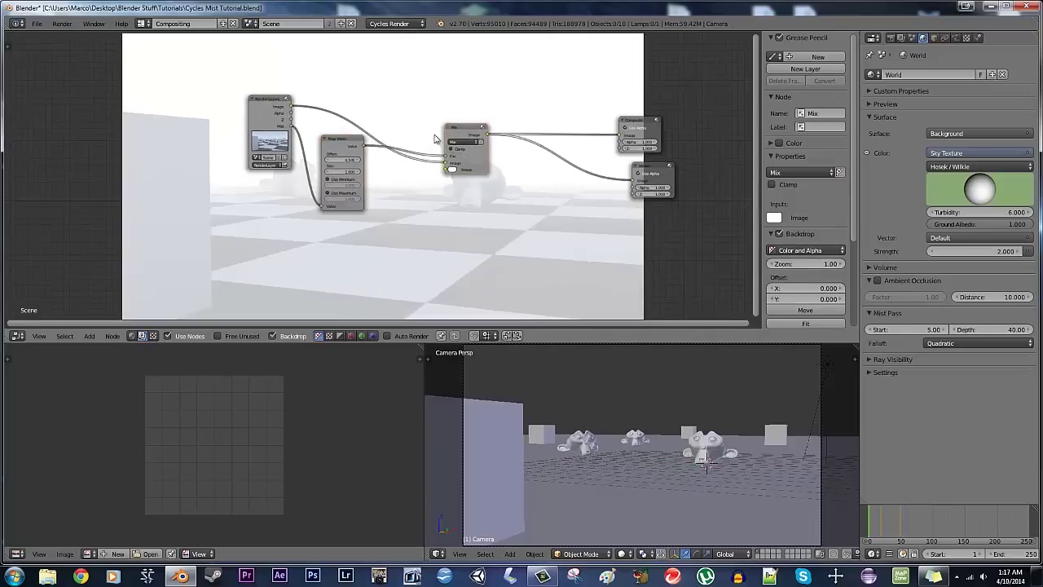
middle_drag(435, 138, 351, 151)
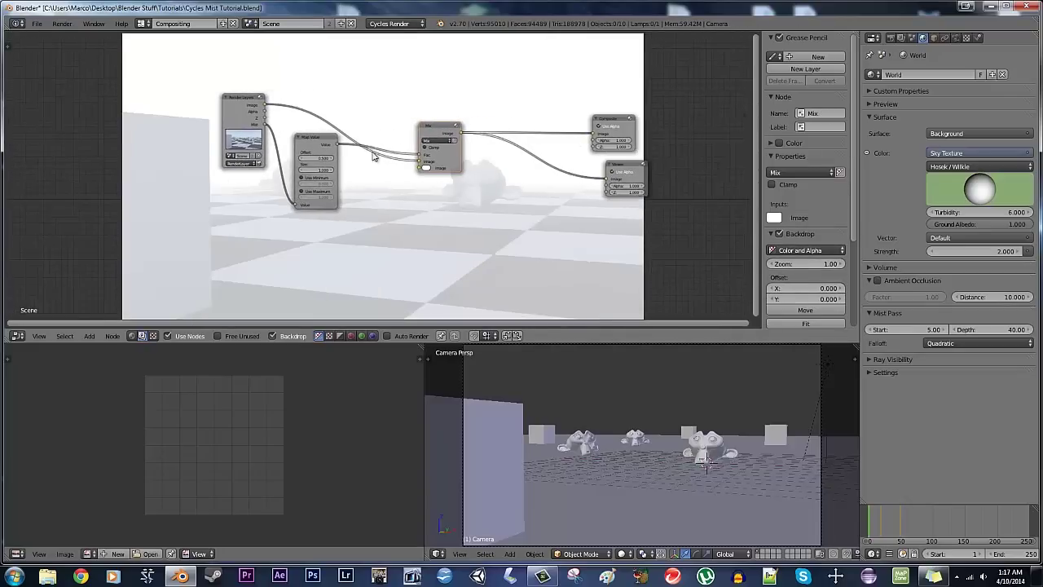
Preview the Map Value node's output through the Viewer again and reset its Offset to 0
ctrl+shift+click(316, 138)
middle_drag(531, 168, 816, 128)
scroll(677, 155, up, 6)
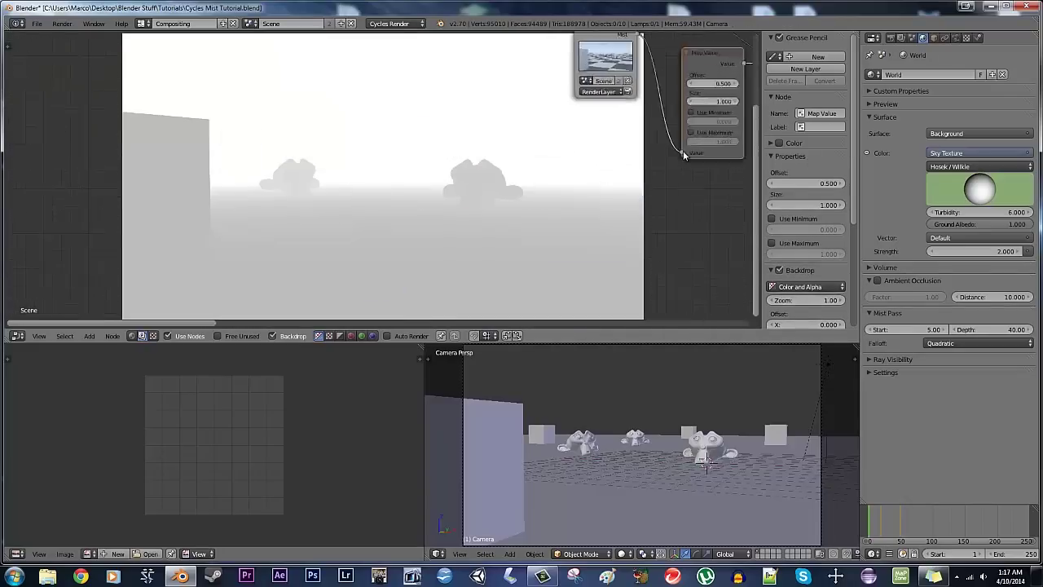
middle_drag(674, 153, 545, 210)
scroll(465, 192, up, 3)
click(559, 114)
text(0)
key(Return)
Try lowering the Map Value node's Size in 0.1 increments to 0.200 to darken the mist mask
scroll(546, 210, up, 3)
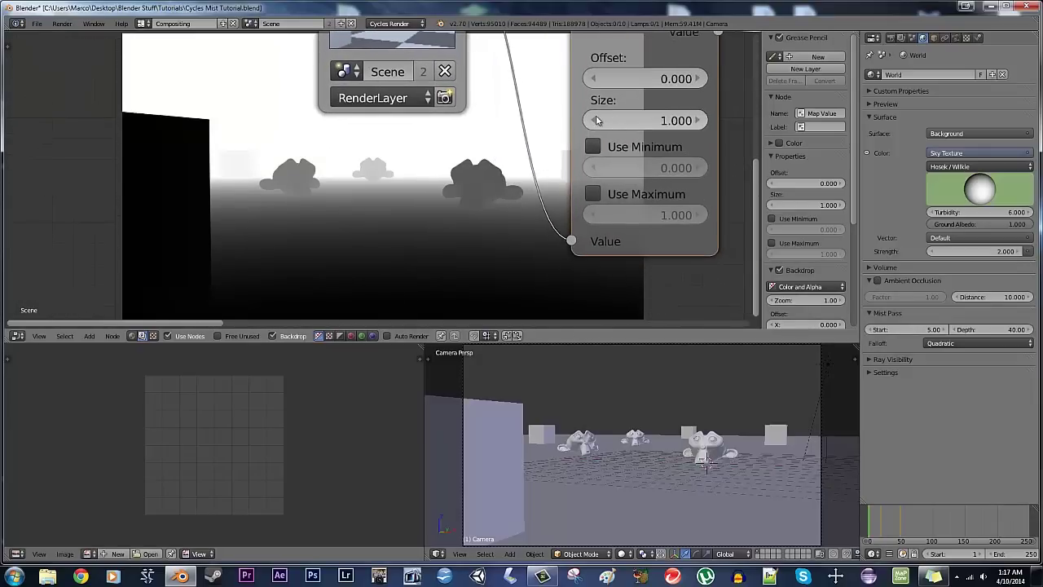
click(594, 121)
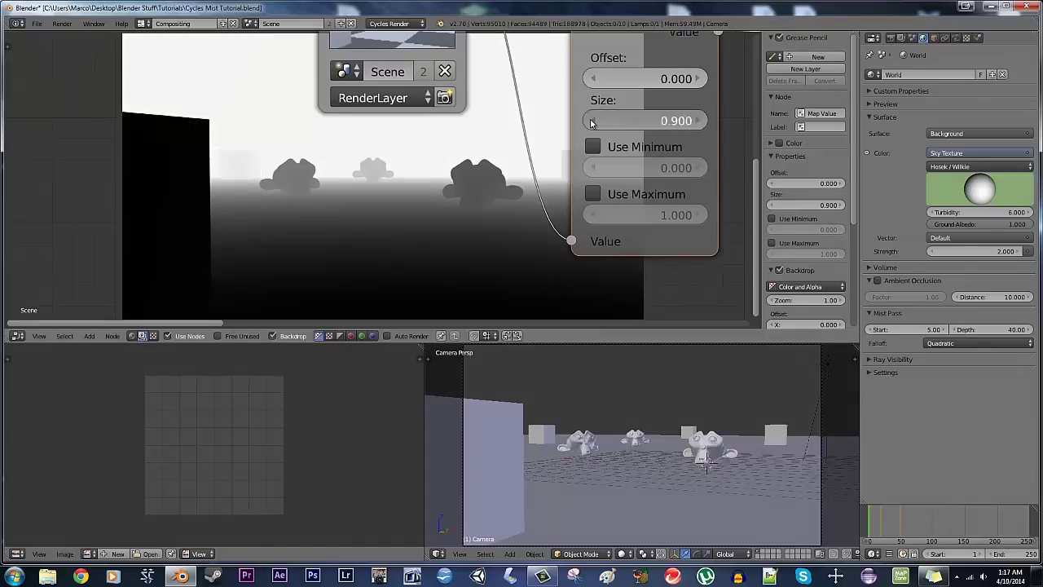
click(593, 122)
click(593, 121)
click(592, 121)
click(592, 122)
click(592, 122)
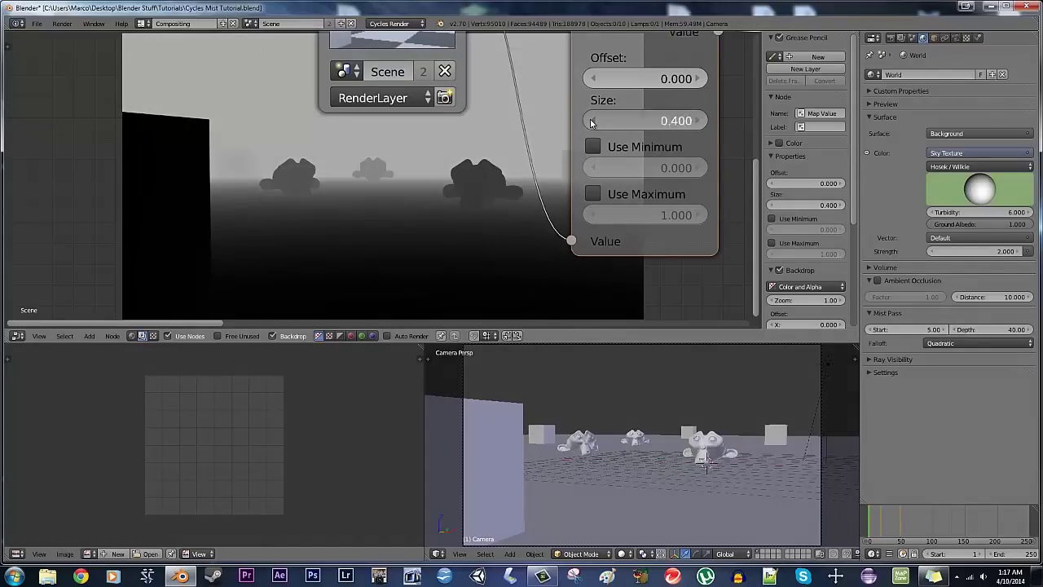
click(593, 122)
click(592, 121)
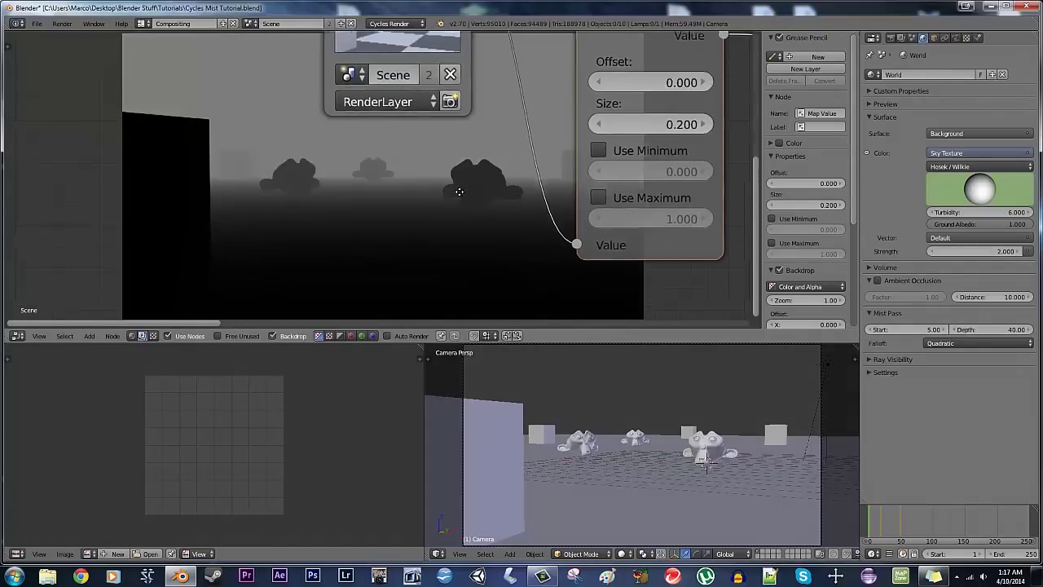
Reset the Map Value node's Size to 1
middle_drag(200, 103, 329, 118)
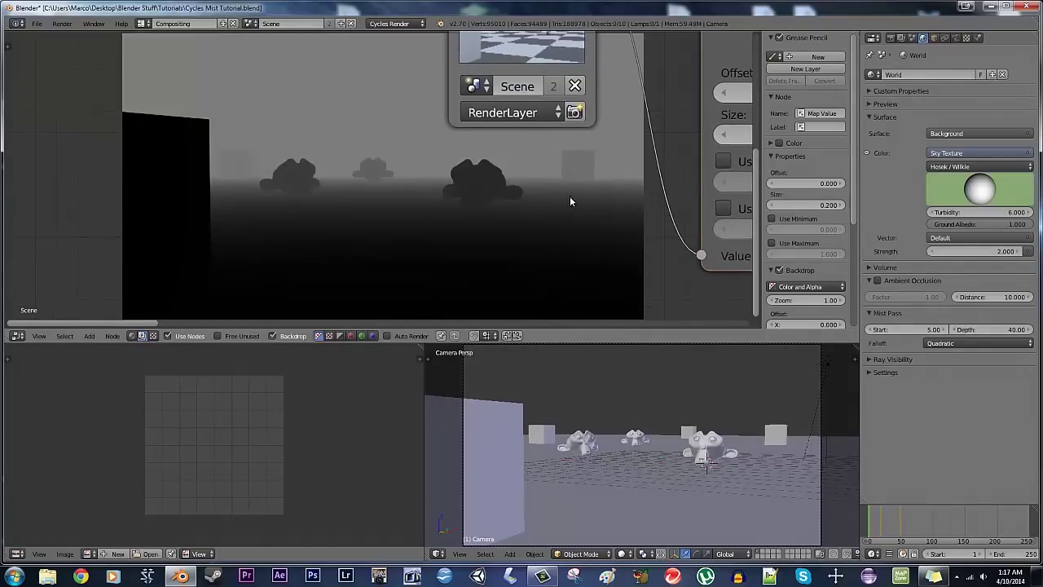
middle_drag(571, 198, 332, 231)
scroll(381, 215, down, 5)
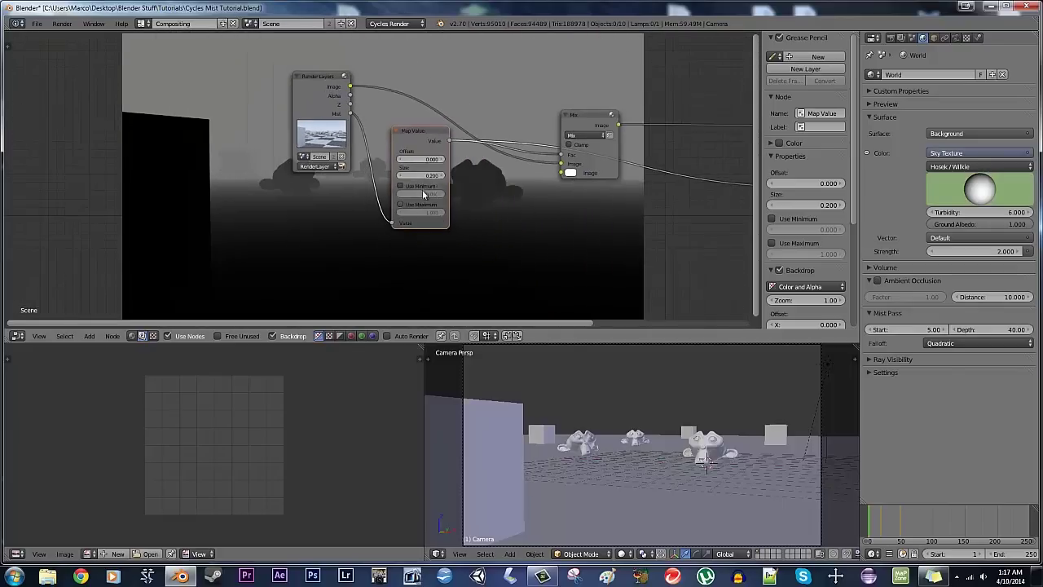
click(427, 174)
text(1)
key(Return)
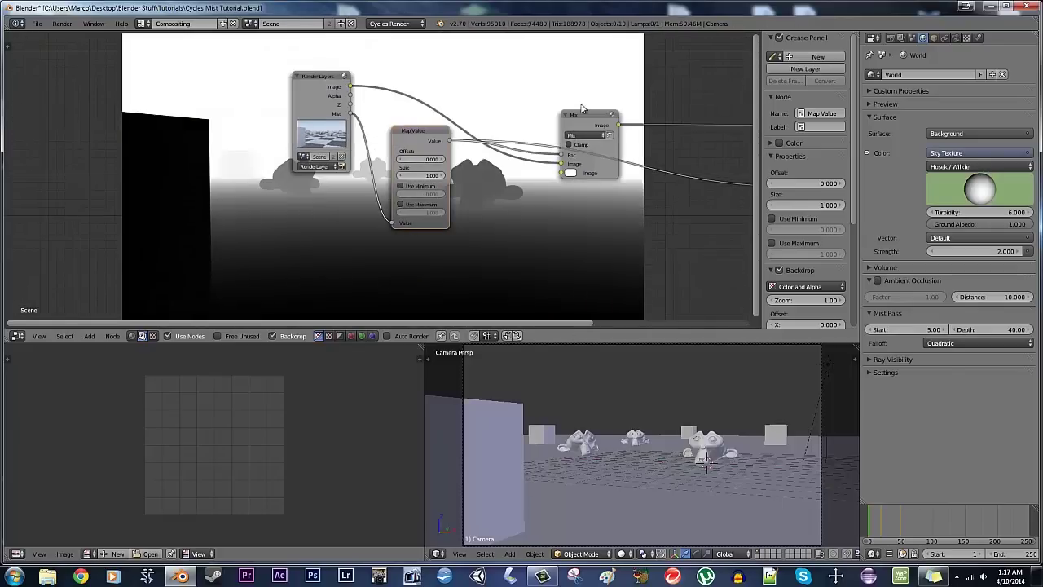
Preview the Mix node's output through the Viewer and set the Map Value node's Size to 0.3
ctrl+shift+click(578, 123)
middle_drag(551, 122, 448, 146)
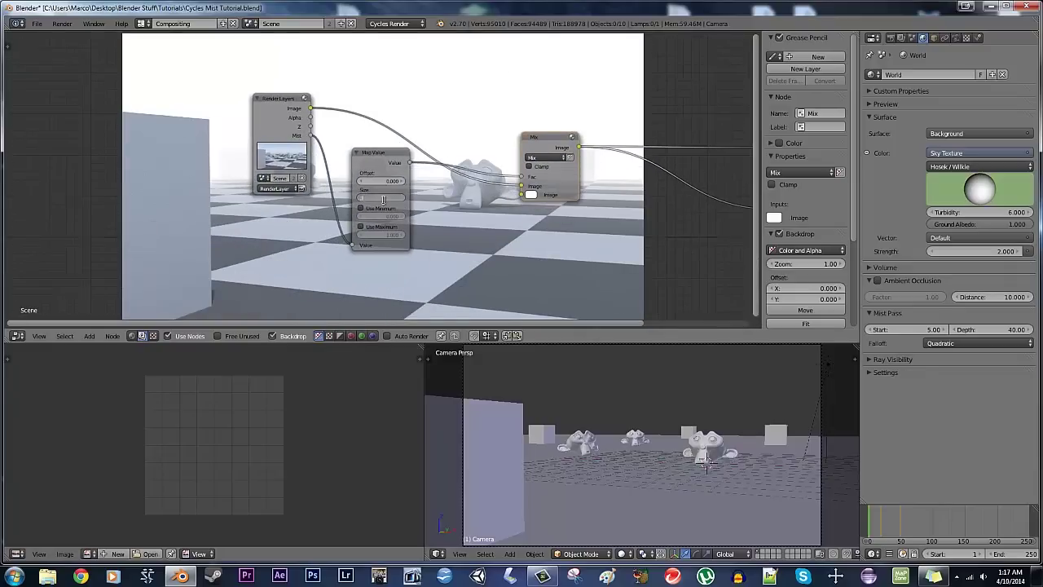
middle_drag(426, 133, 419, 240)
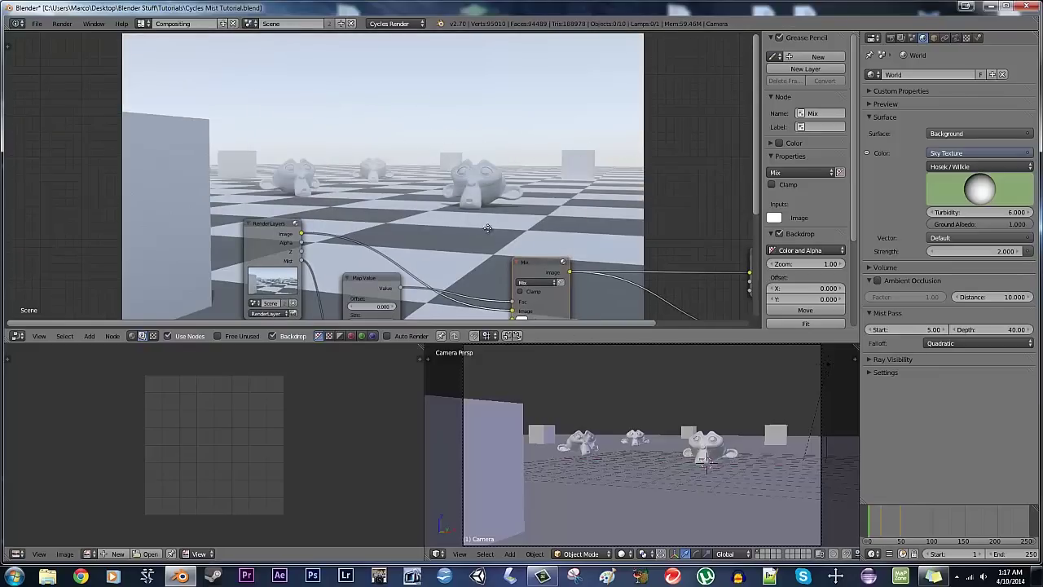
Switch to the Default screen layout, move the timeline to frame 73 and render that frame
middle_drag(488, 228, 437, 181)
key(ctrl+Right)
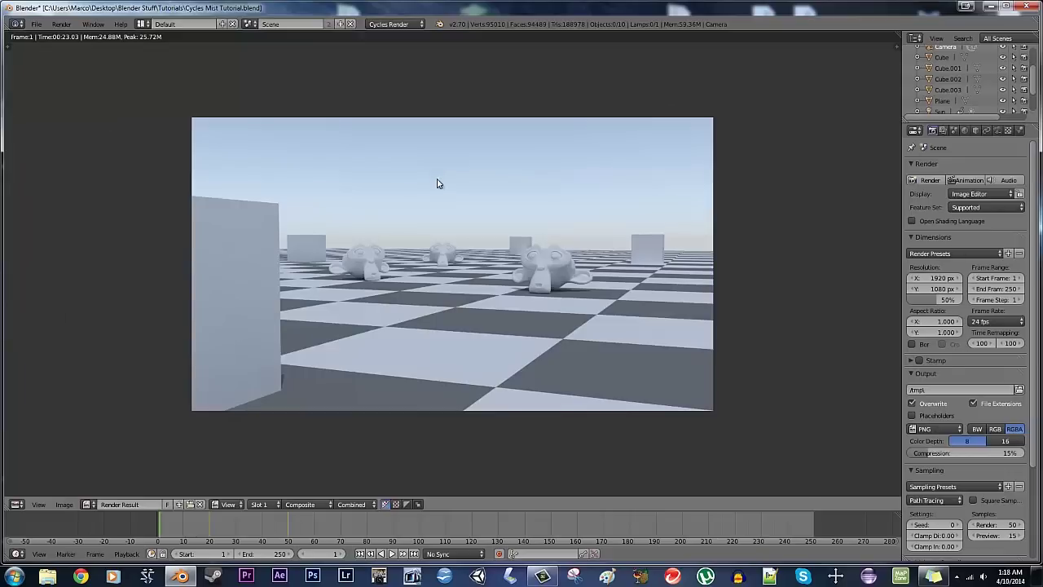
key(Escape)
drag(340, 541, 348, 521)
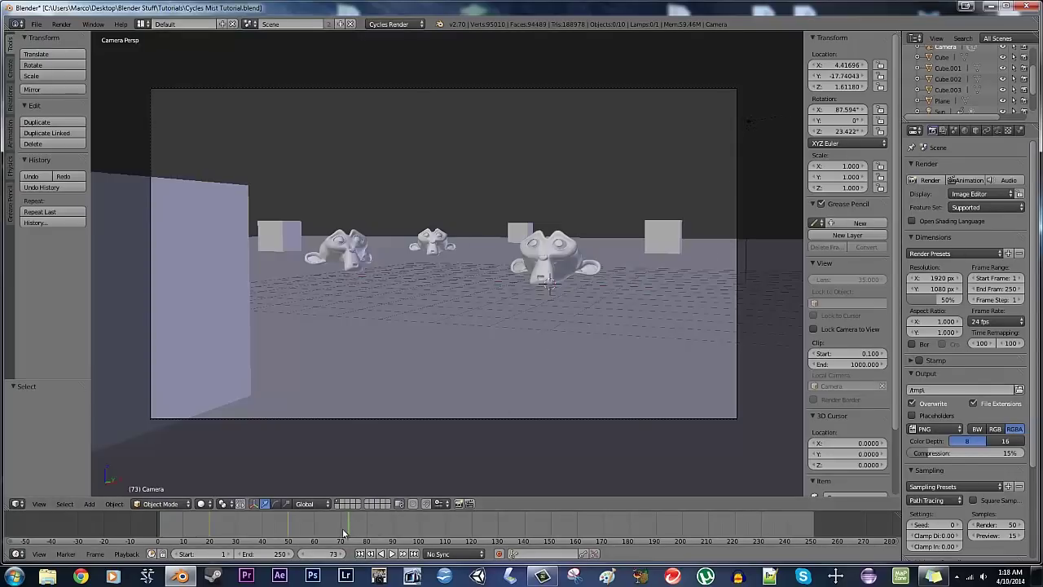
key(F12)
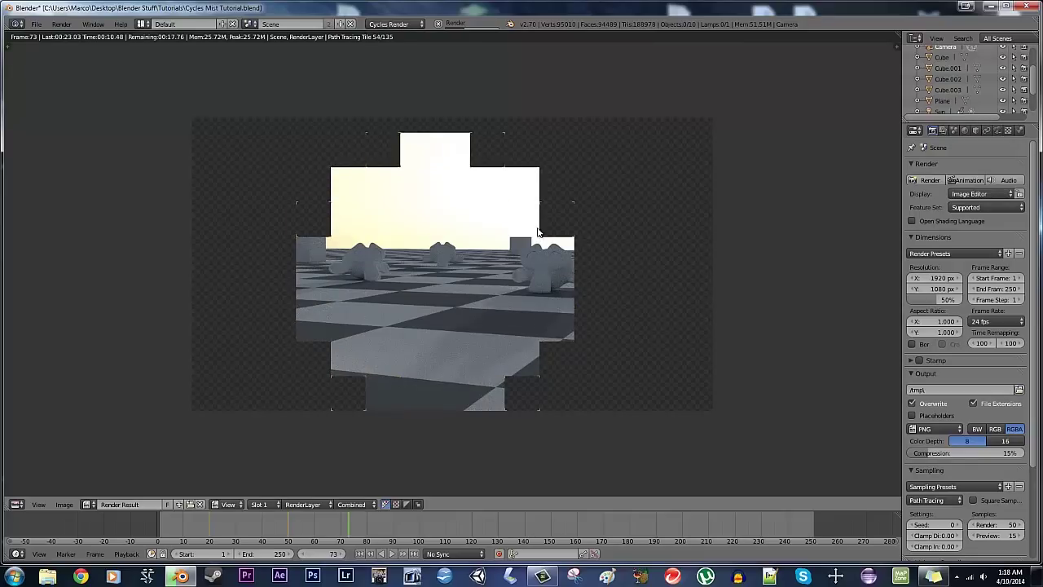
Return to the Compositing layout and set the Map Value node's Size to 1
key(ctrl+Left)
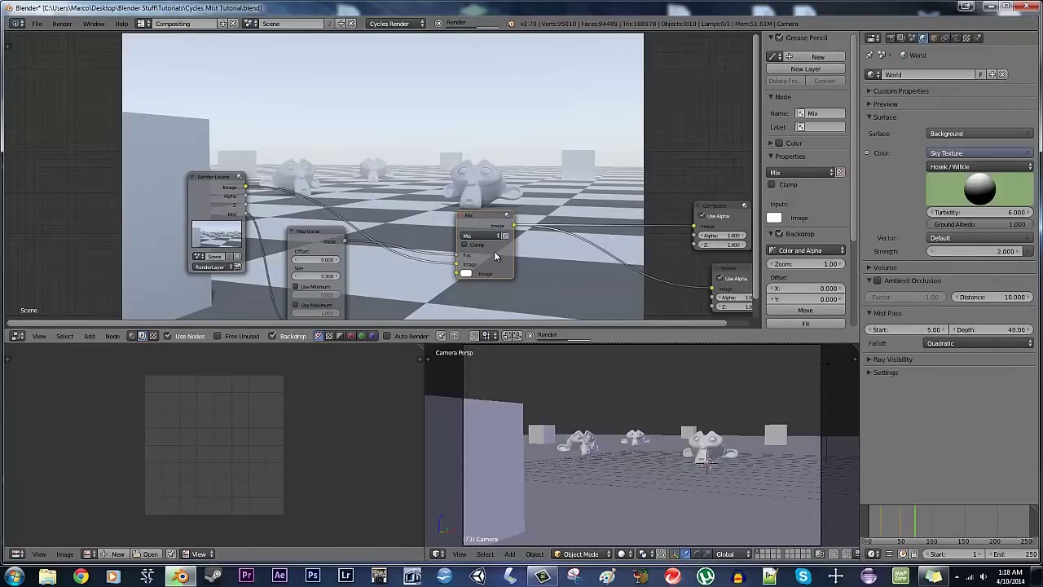
middle_drag(422, 290, 470, 207)
scroll(429, 228, up, 1)
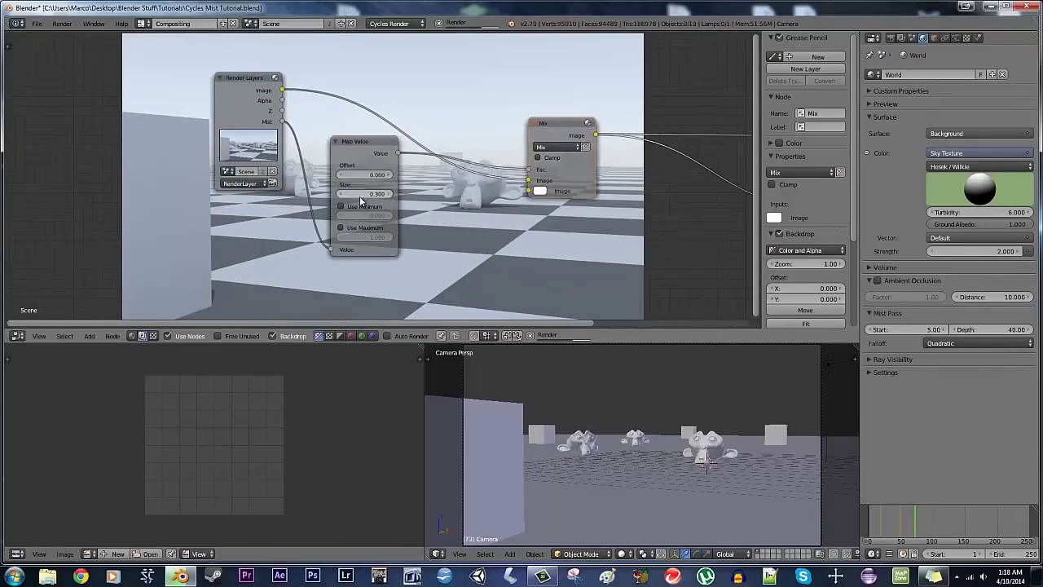
click(358, 195)
text(1)
key(Return)
Compare the plain Render Layers image with the Mix node's misted result by alternating them in the Viewer backdrop
scroll(509, 202, up, 3)
middle_drag(509, 202, 63, 188)
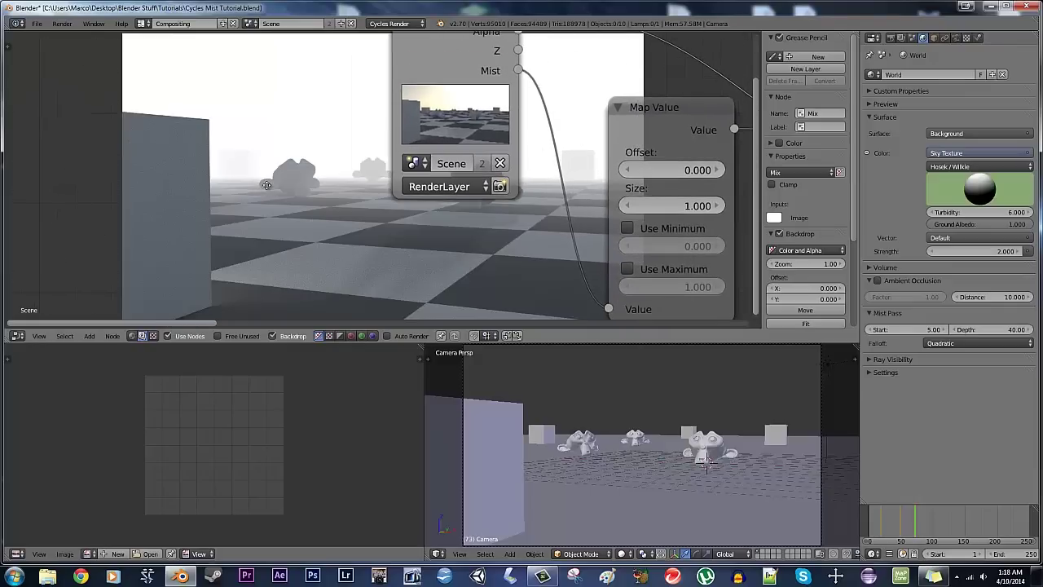
scroll(265, 185, down, 4)
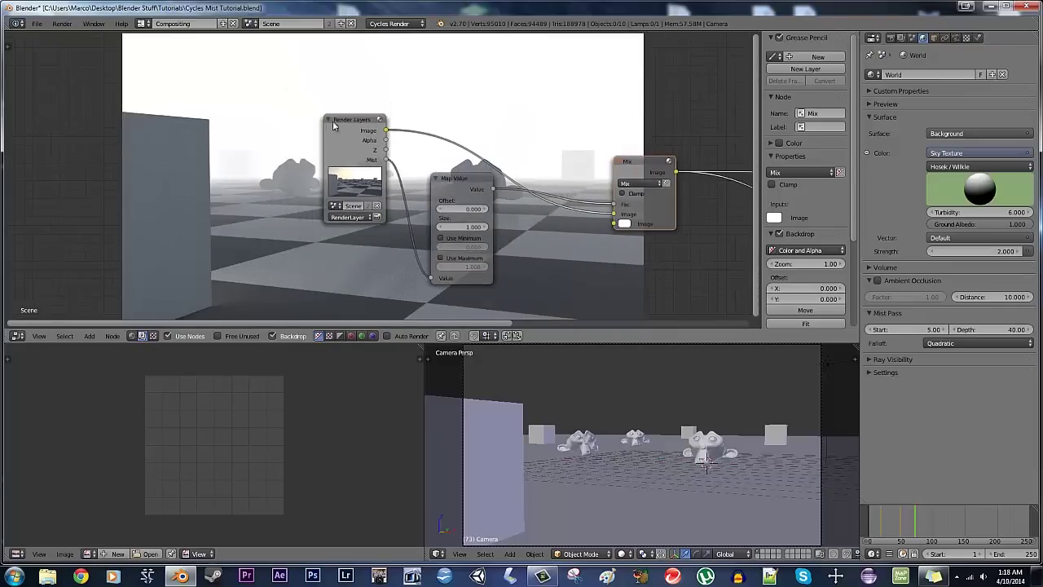
click(333, 121)
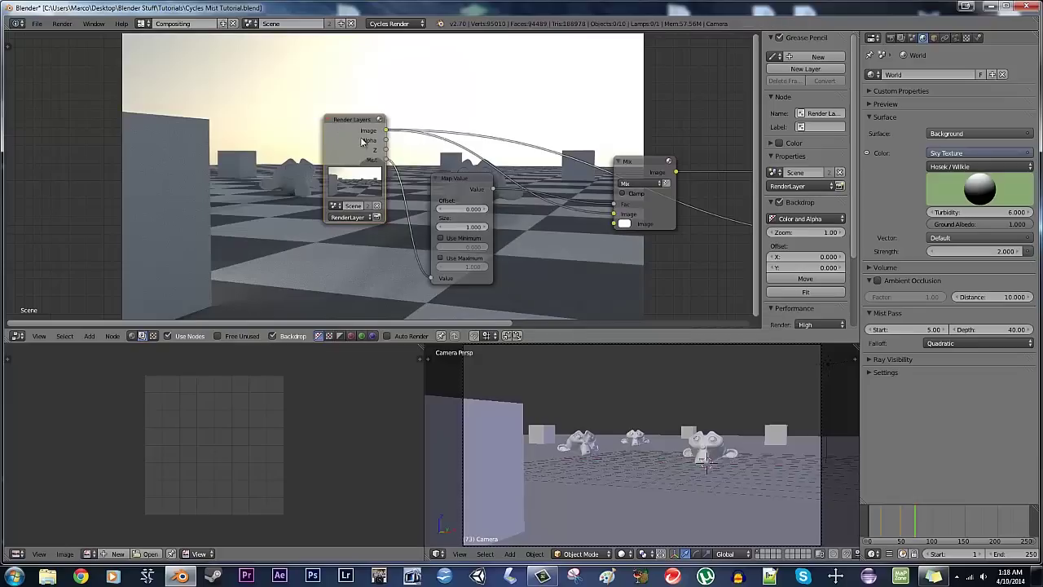
click(650, 171)
middle_drag(526, 229, 584, 322)
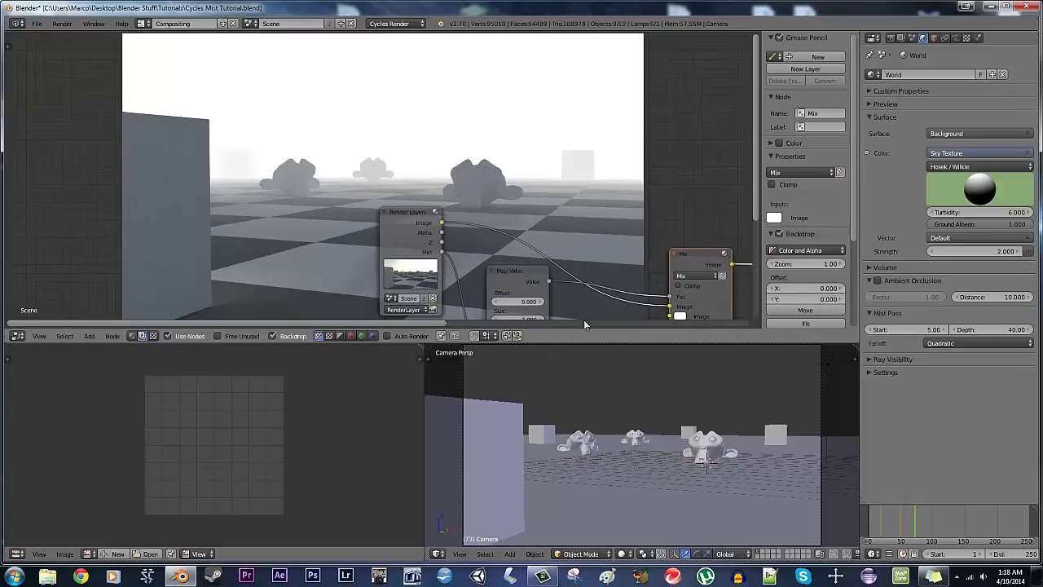
click(437, 212)
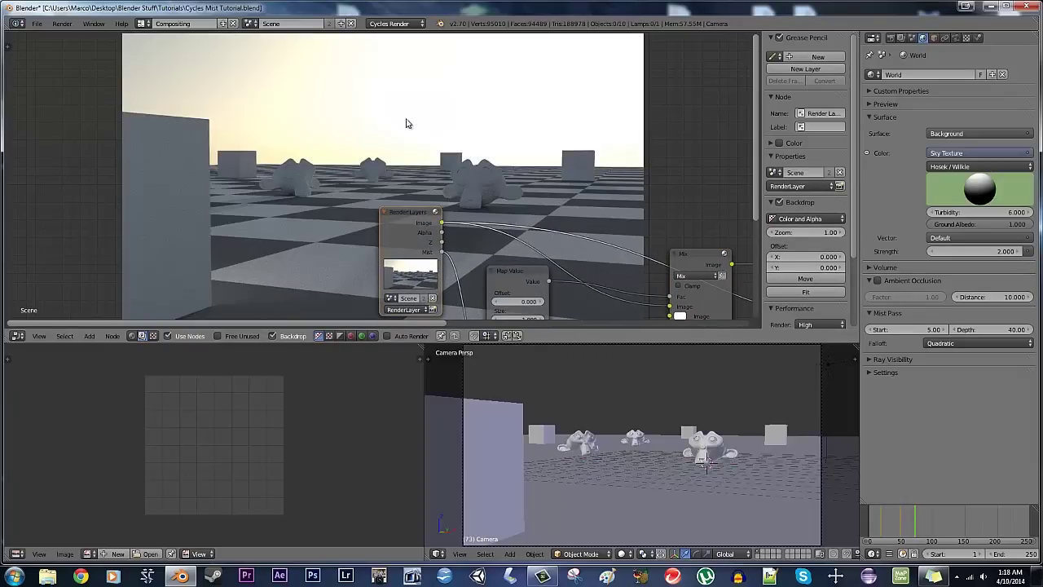
middle_drag(600, 195, 461, 99)
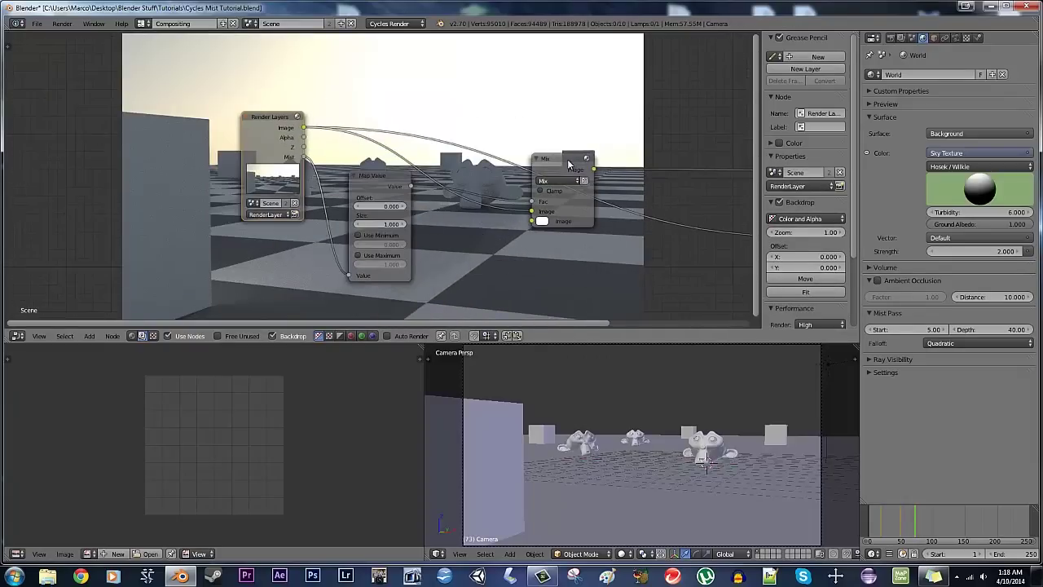
ctrl+shift+click(569, 163)
Set the Map Value node's Size to 0.3 to thin the mist in the new render
middle_drag(458, 192, 621, 130)
scroll(584, 157, up, 5)
click(609, 137)
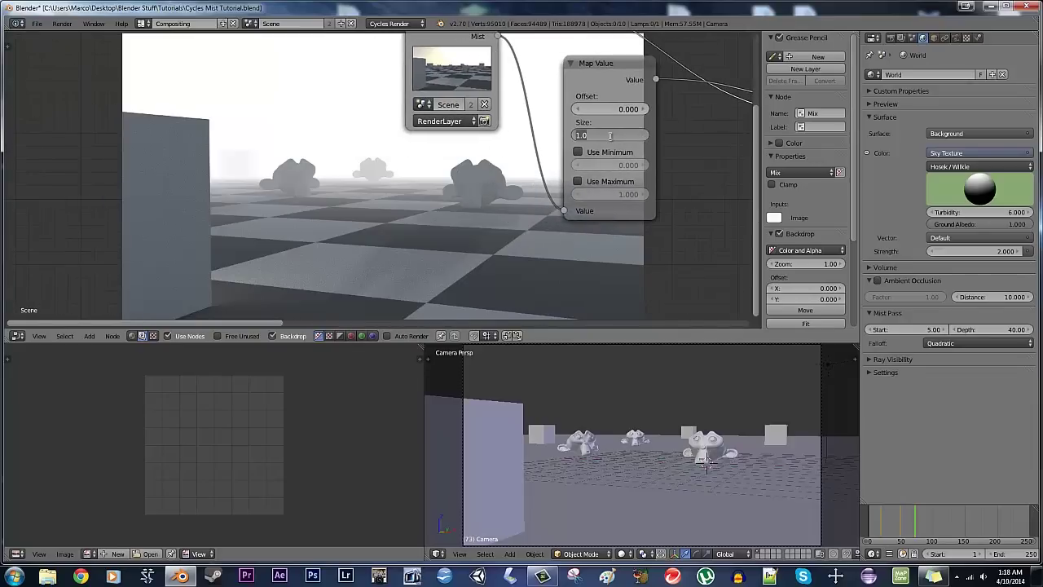
text(.3)
key(Return)
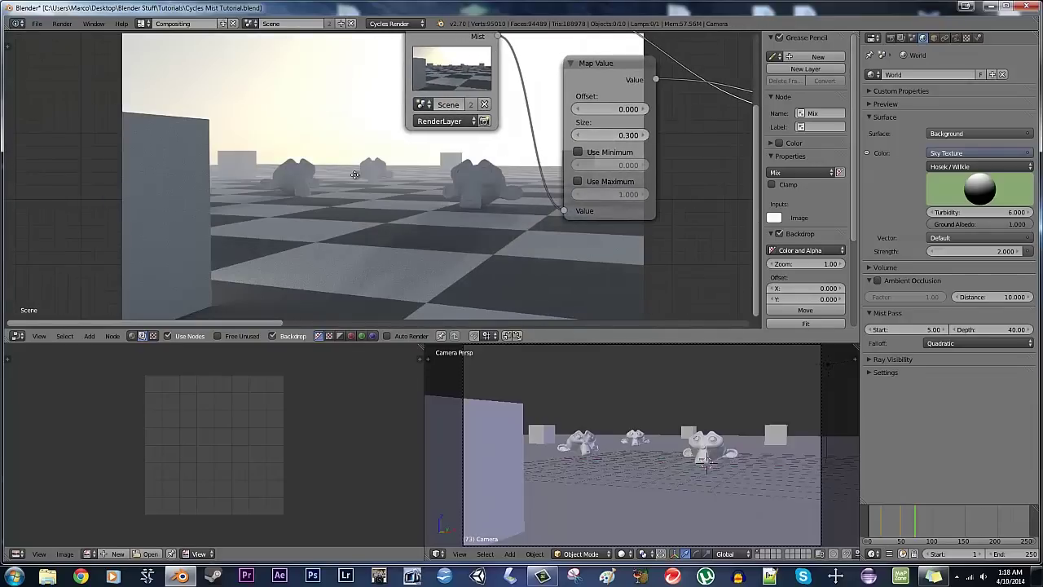
Inspect the misted backdrop clear of the nodes and raise the Map Value node's Offset to 0.100
ctrl+scroll(561, 180, left, 5)
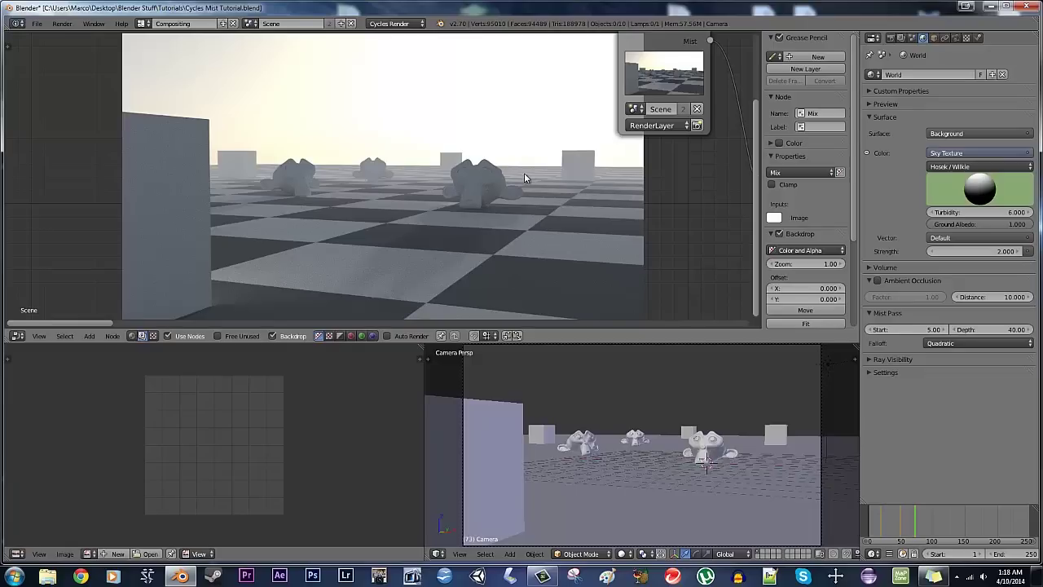
middle_drag(454, 170, 471, 179)
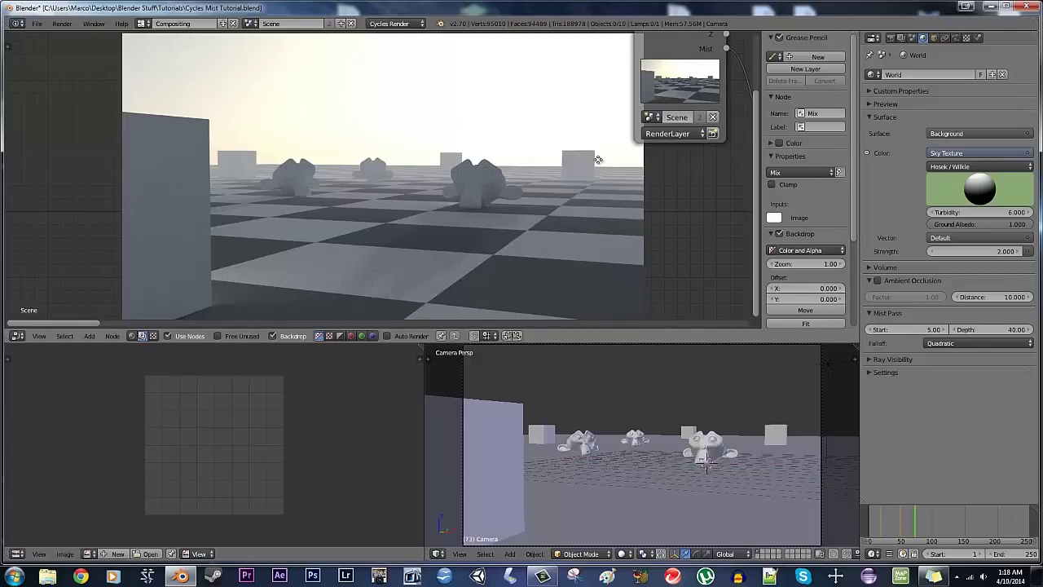
middle_drag(595, 158, 362, 177)
middle_drag(464, 196, 529, 197)
click(706, 147)
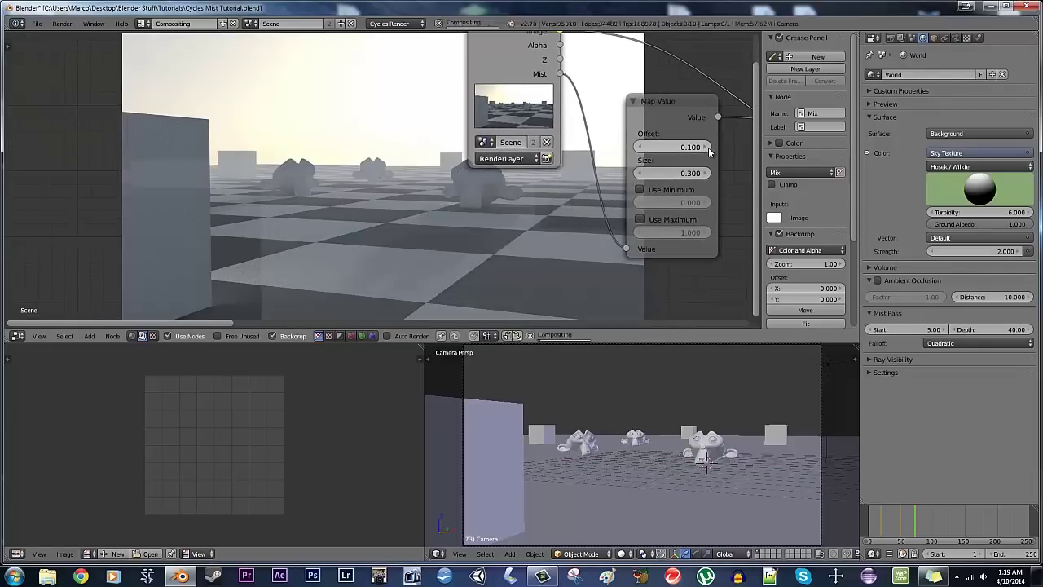
Tint the mist by changing the Mix node's second Image color to a pale yellow and check the backdrop
middle_drag(402, 198, 501, 258)
click(484, 234)
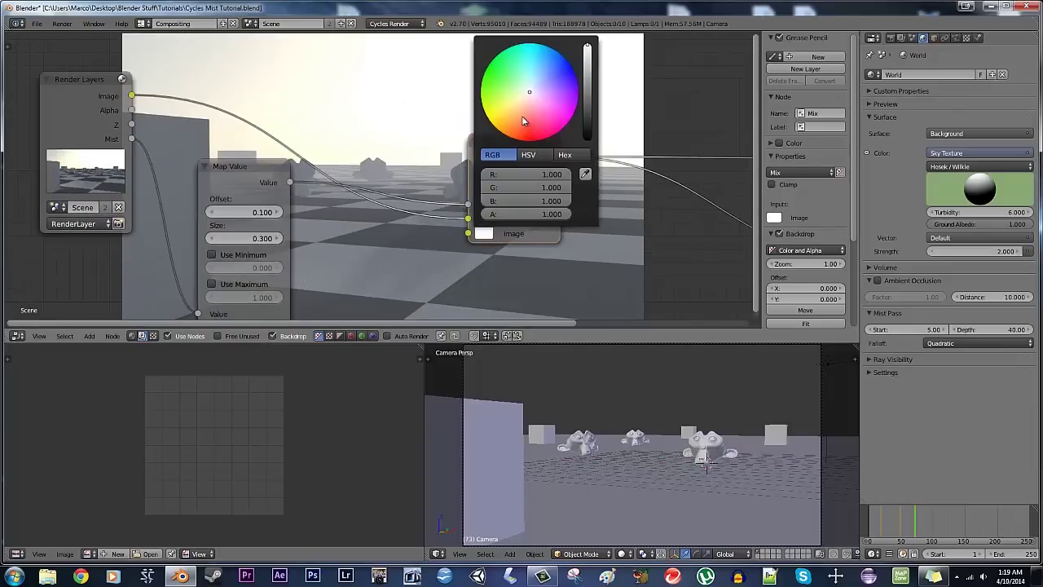
mouse_move(529, 92)
mouse_down()
mouse_move(507, 126)
mouse_move(526, 109)
mouse_move(517, 106)
mouse_up()
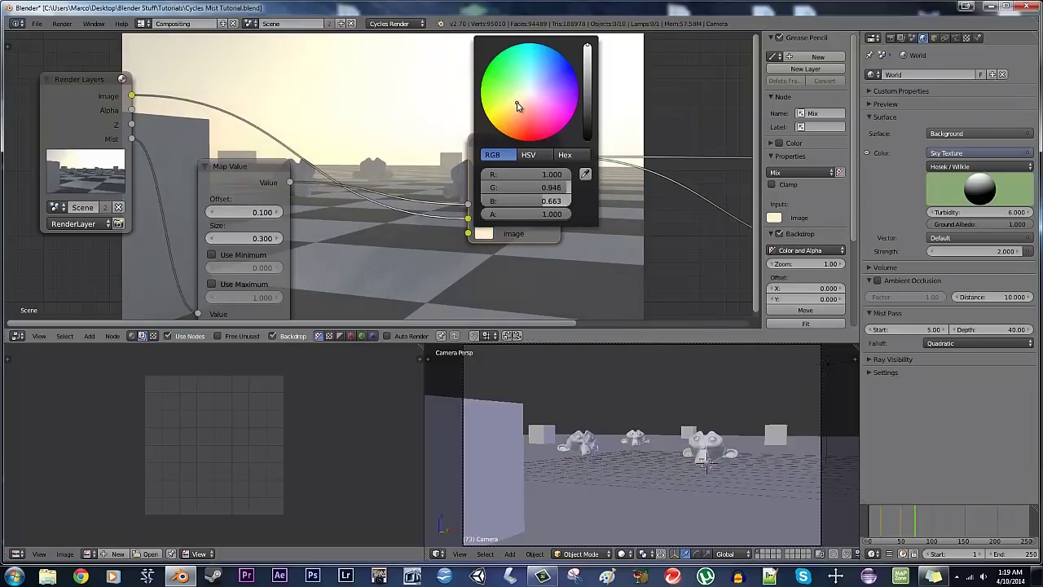
middle_drag(364, 229, 718, 177)
scroll(653, 197, up, 6)
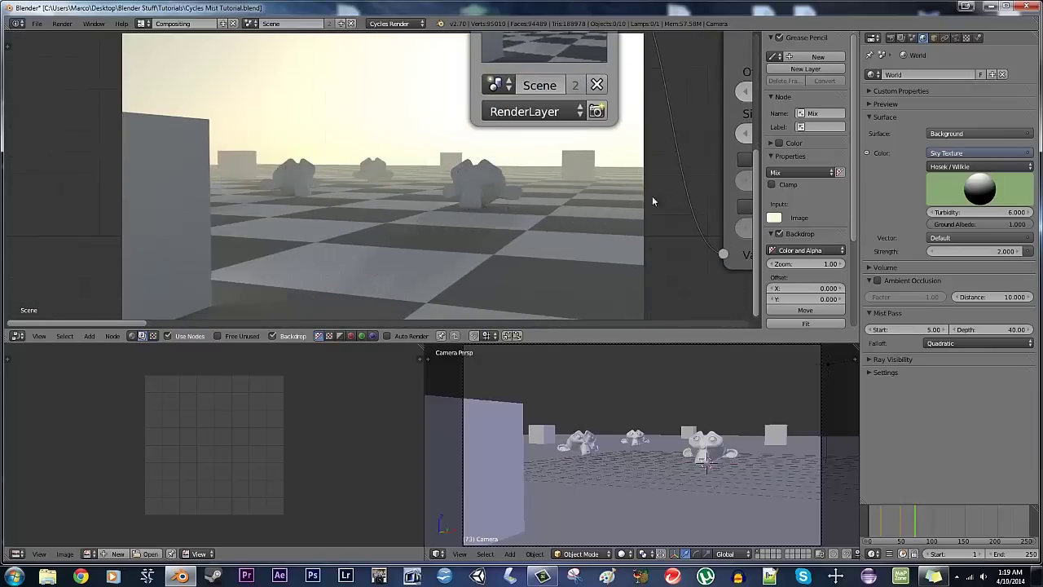
Set the Map Value node's Size to 1 to thicken the tinted mist
middle_drag(653, 197, 534, 175)
scroll(534, 176, down, 9)
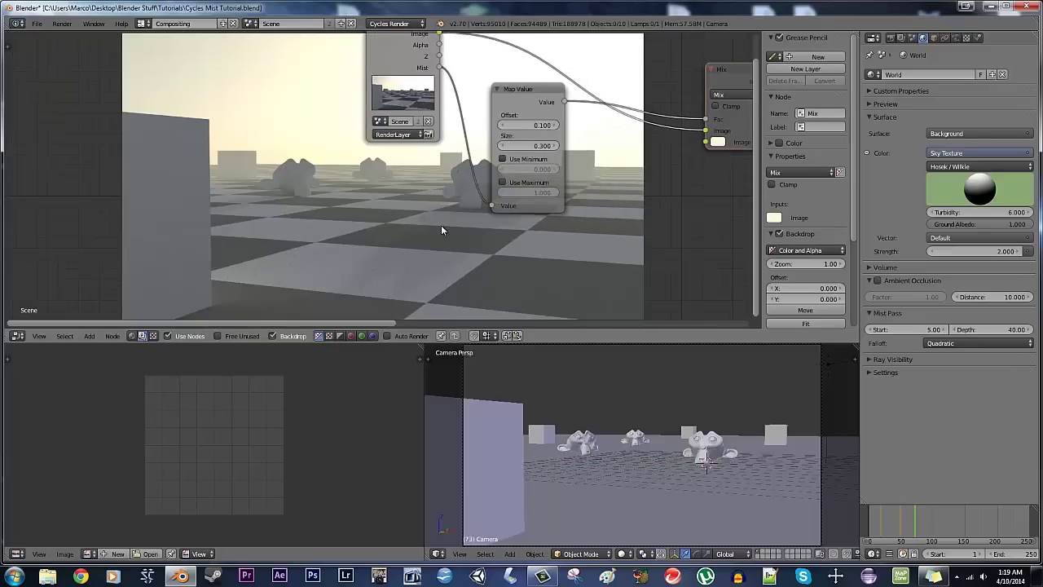
middle_drag(441, 230, 488, 231)
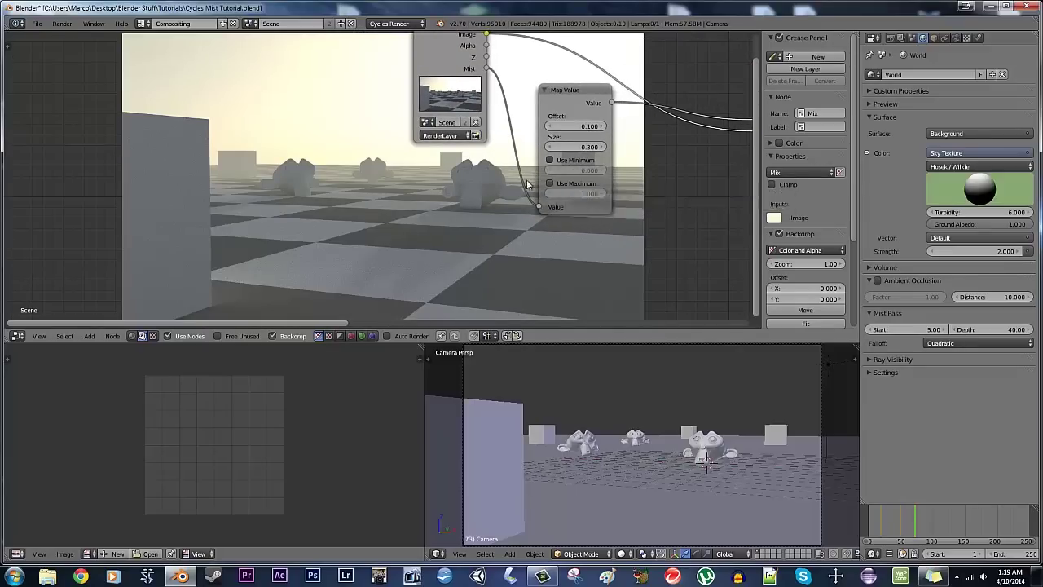
click(569, 147)
text(1)
key(Return)
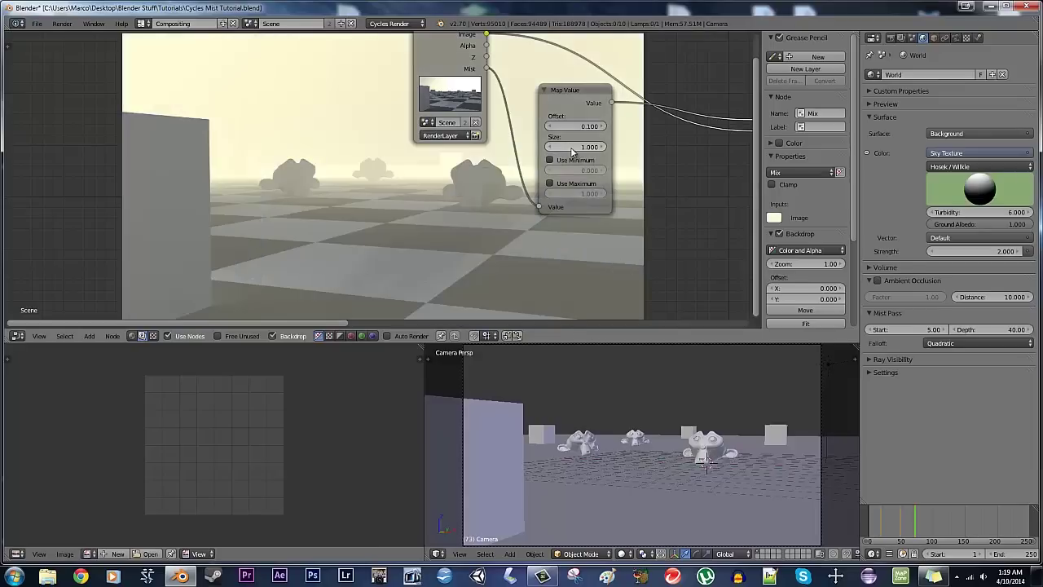
Enable Use Maximum on the Map Value node and lower its Offset to 0
middle_drag(498, 202, 551, 200)
click(618, 171)
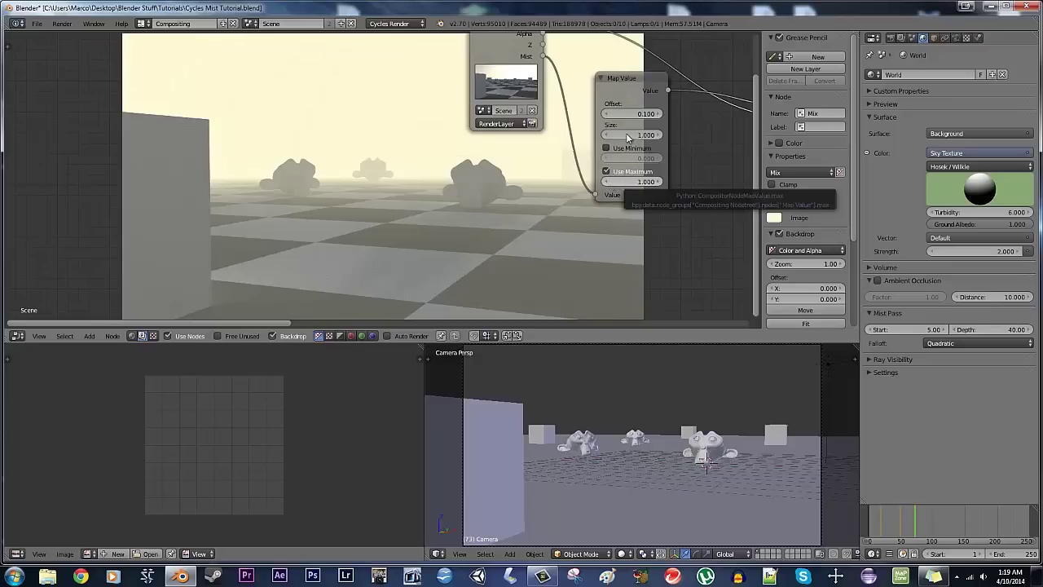
click(606, 114)
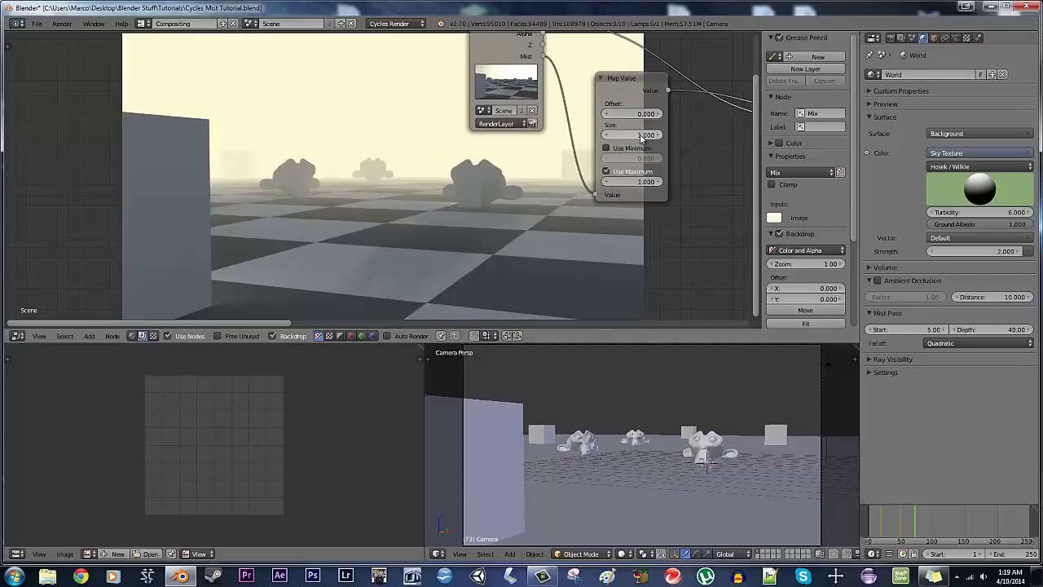
Set the Map Value node's maximum to 0.5 and inspect the misted backdrop clear of the nodes
click(626, 181)
text(1.0)
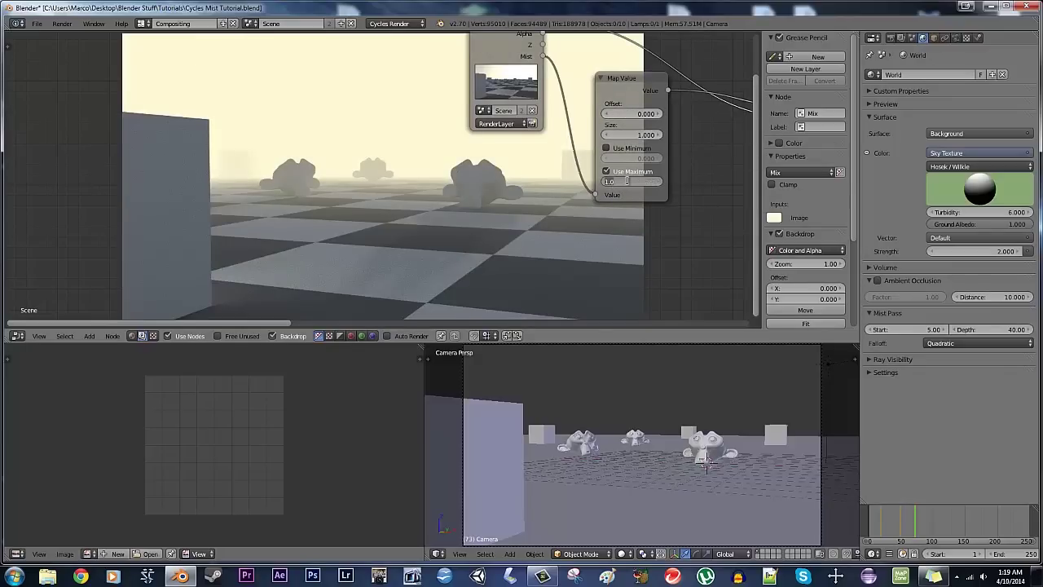
key(Return)
middle_drag(494, 166, 601, 169)
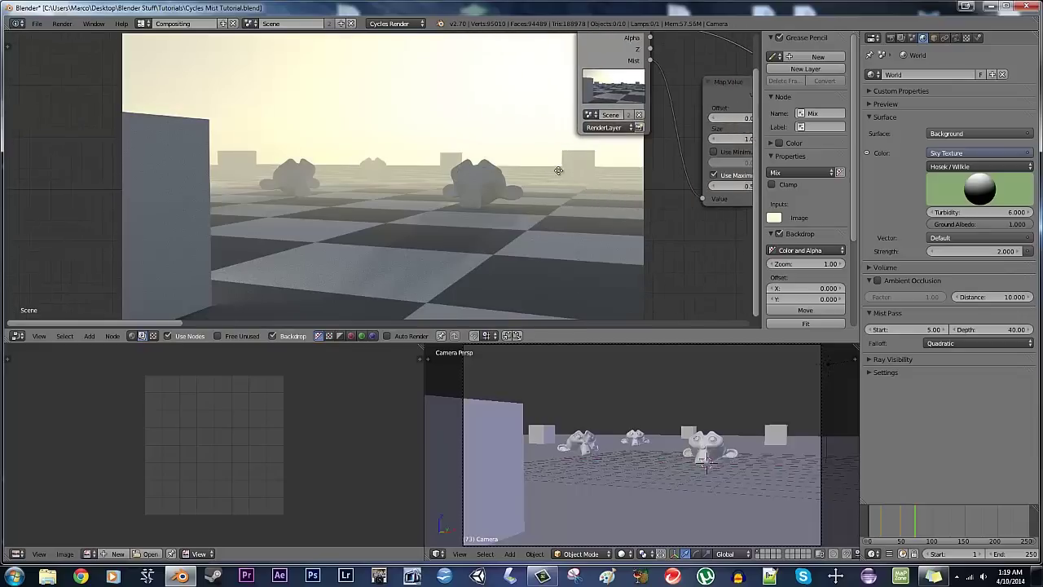
middle_drag(692, 232, 523, 218)
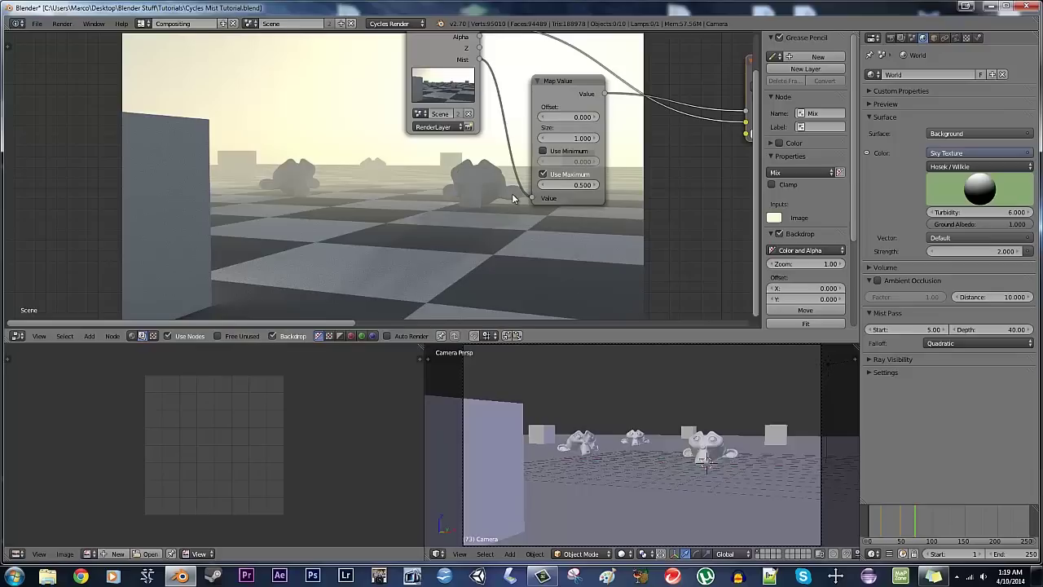
Preview the Map Value node's output in the Viewer backdrop, and return the preview to the Mix node's result
middle_drag(494, 186, 498, 280)
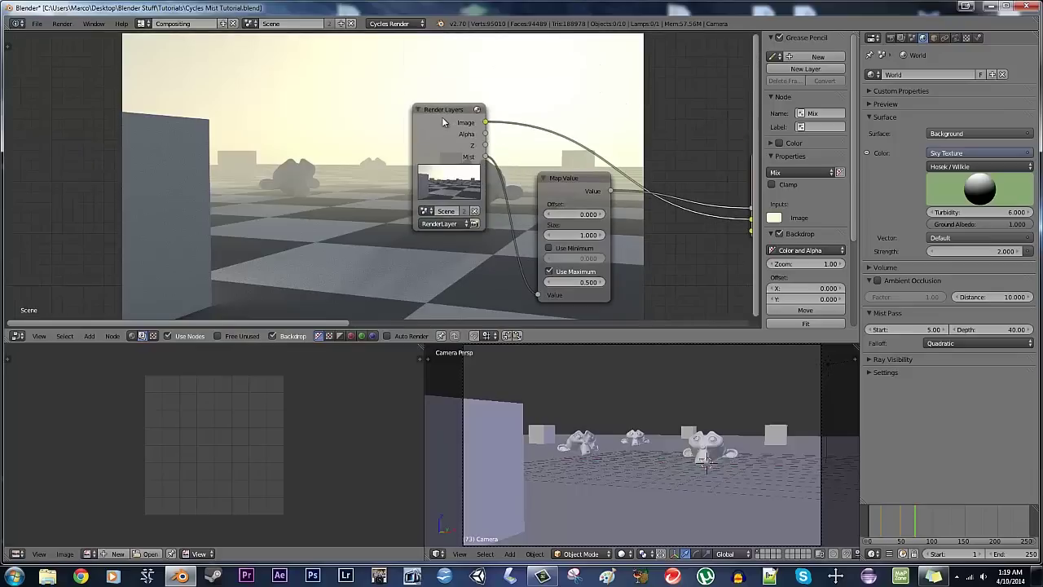
middle_drag(498, 221, 458, 212)
ctrl+shift+click(532, 173)
middle_drag(378, 210, 507, 230)
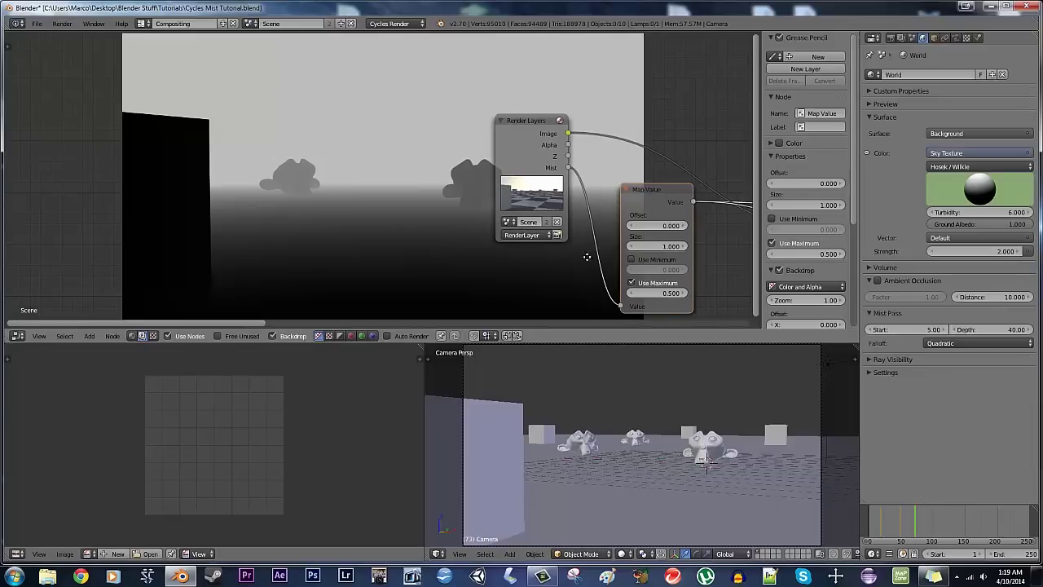
middle_drag(586, 257, 459, 208)
middle_drag(600, 167, 484, 174)
ctrl+shift+click(608, 139)
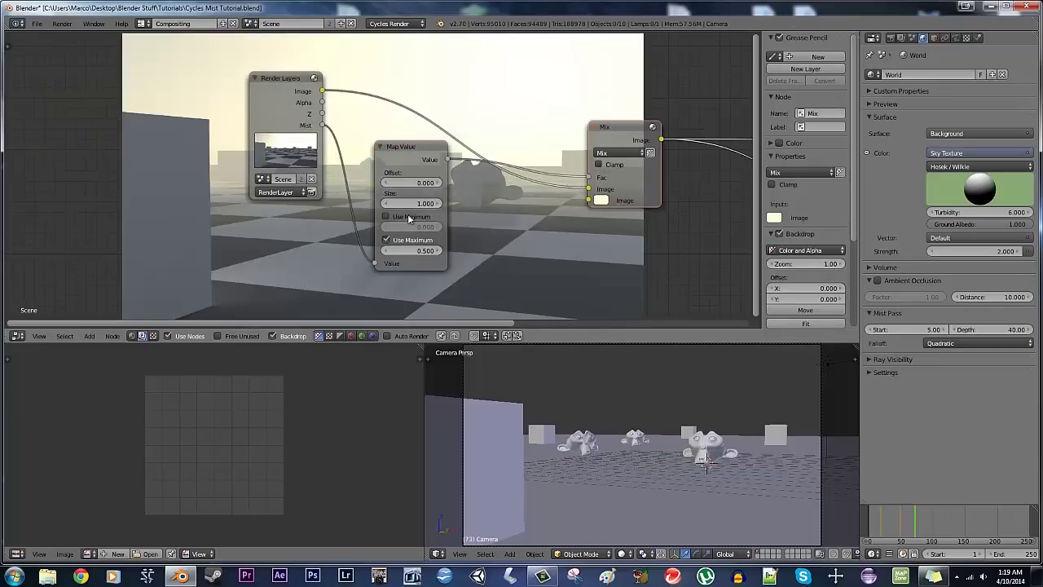
Swap the Map Value node's Use Maximum limit for Use Minimum, with the minimum set to 0.5
middle_drag(410, 218, 502, 175)
click(477, 196)
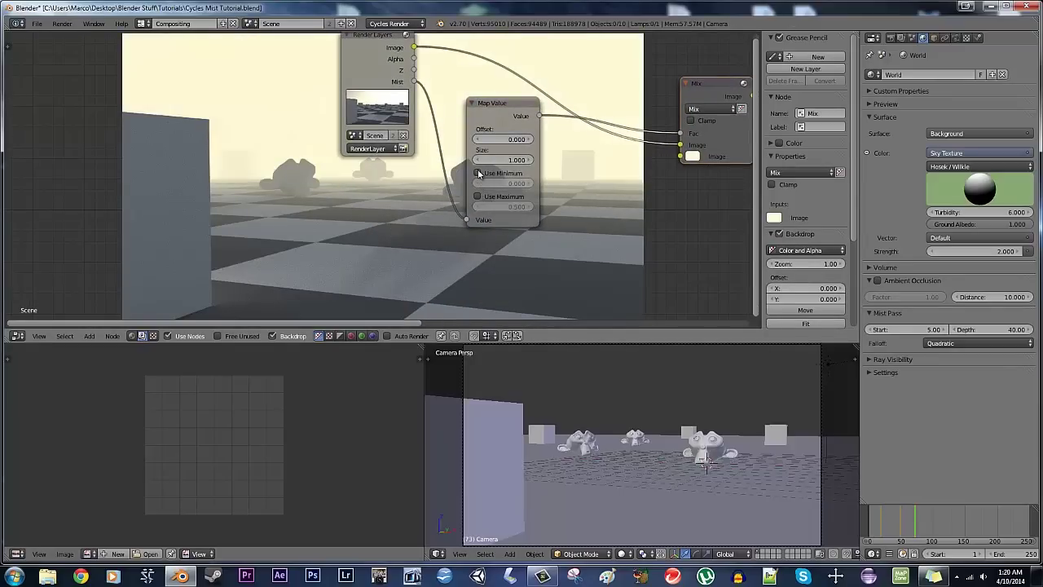
click(479, 173)
click(502, 183)
text(0.0)
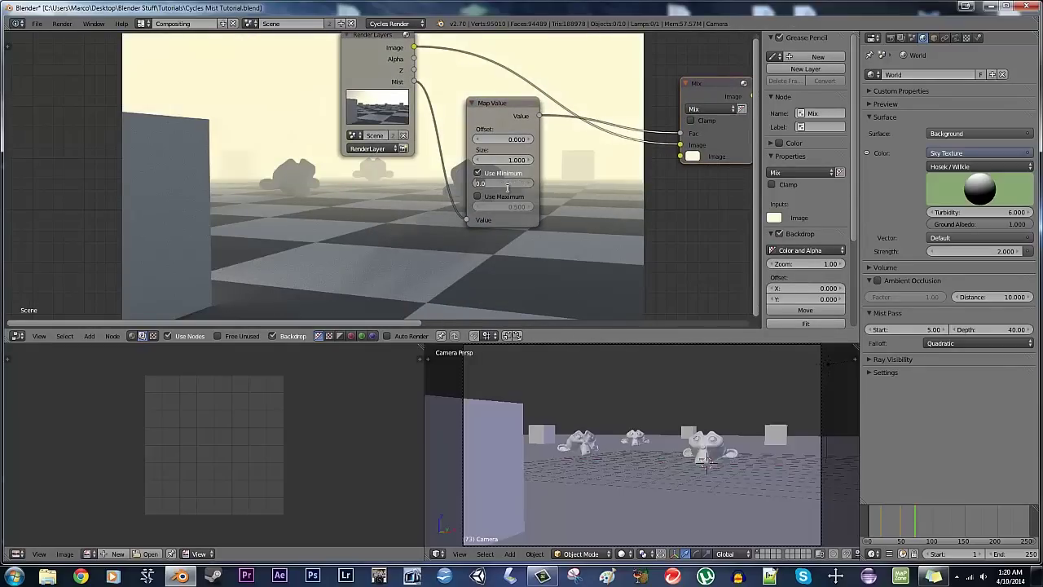
key(Return)
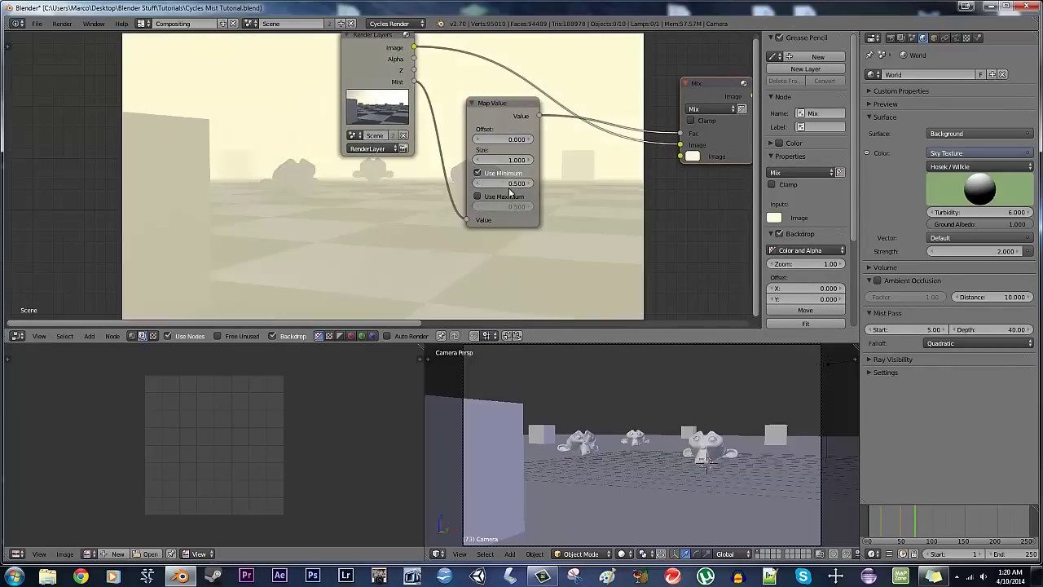
Examine the effect of the minimum limit on the Map Value output, and restore the Mix result in the backdrop
middle_drag(387, 227, 465, 282)
ctrl+shift+click(478, 139)
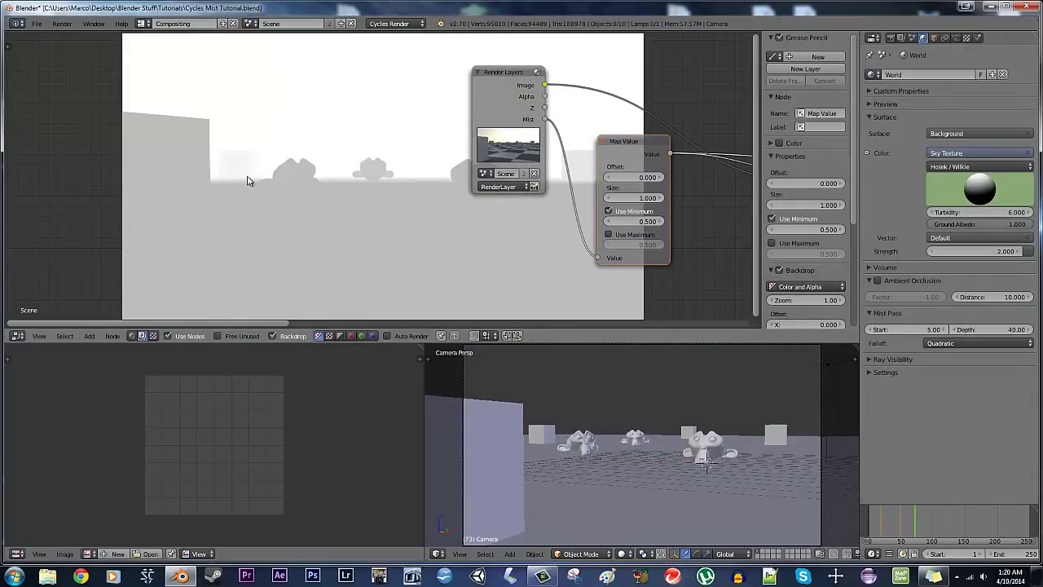
middle_drag(644, 220, 398, 240)
ctrl+shift+click(615, 146)
middle_drag(526, 261, 480, 205)
Disable Use Minimum on the Map Value node and set its Size to 0.8
click(340, 203)
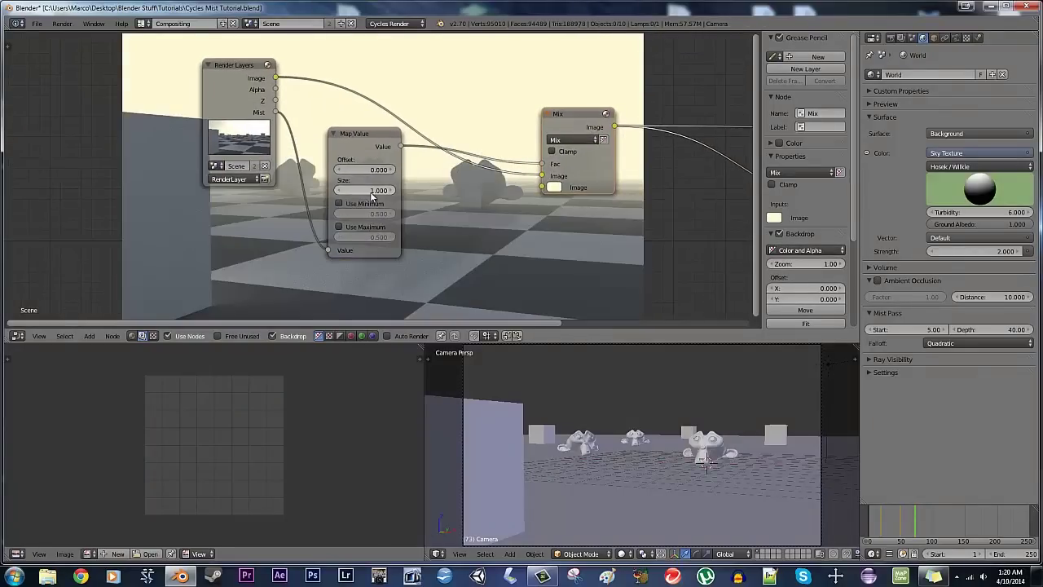
middle_drag(381, 193, 412, 193)
click(409, 192)
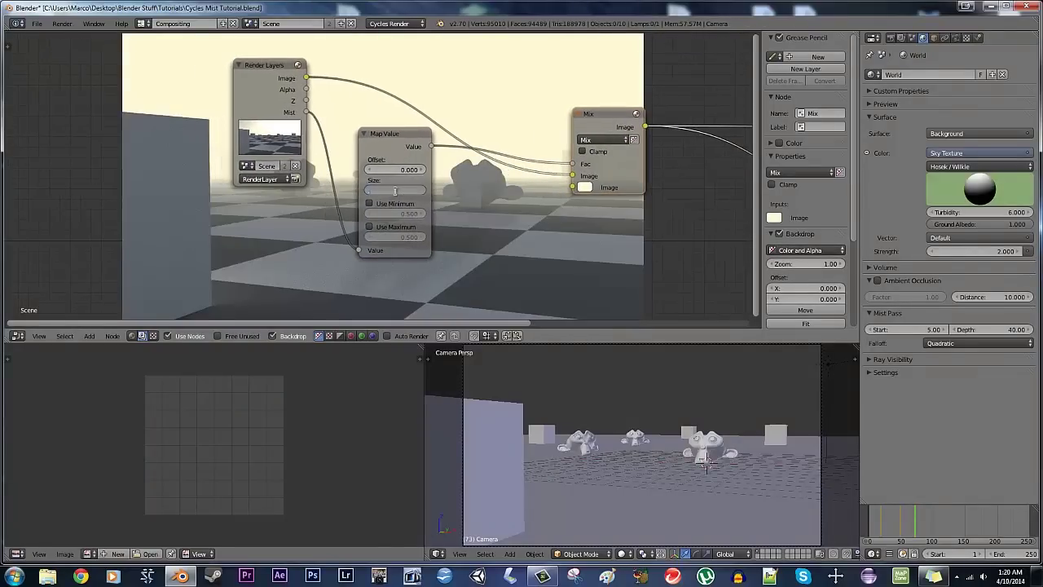
text(.8)
key(Return)
Switch to the Default screen layout, render the scene with the composited mist, and examine the result up close
scroll(477, 195, down, 3)
key(ctrl+Right)
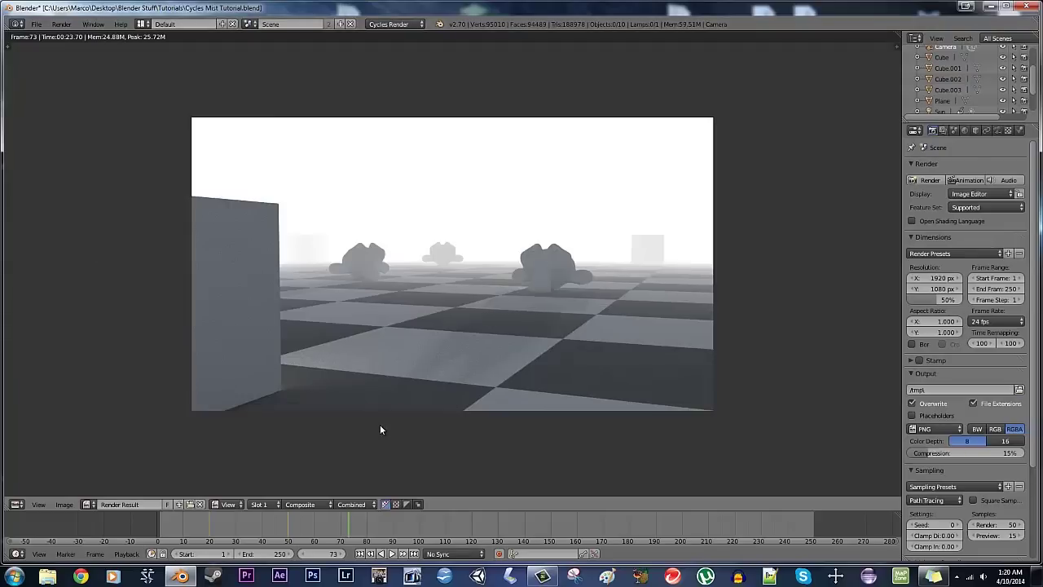
key(F12)
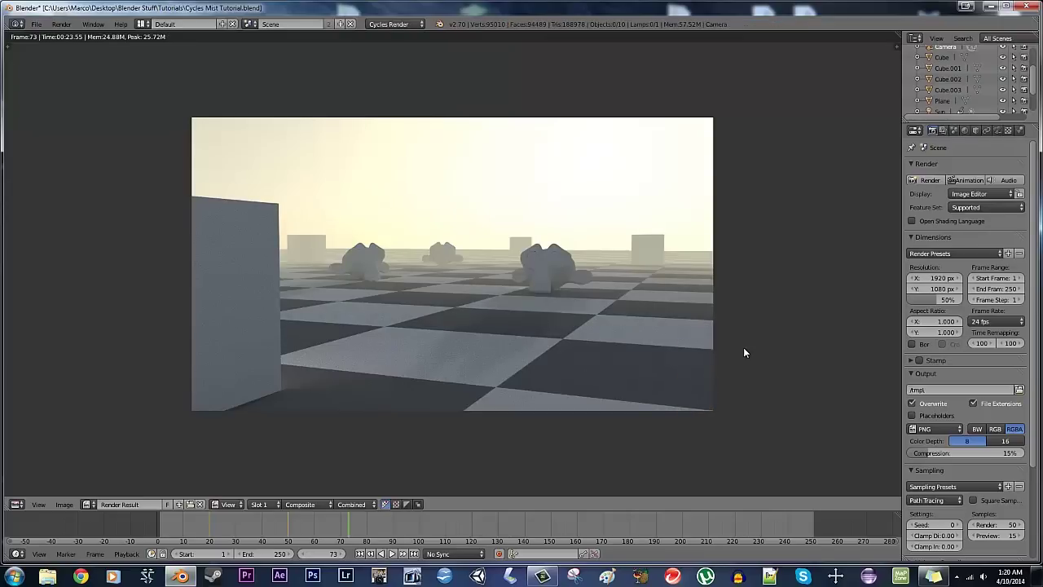
scroll(738, 351, up, 2)
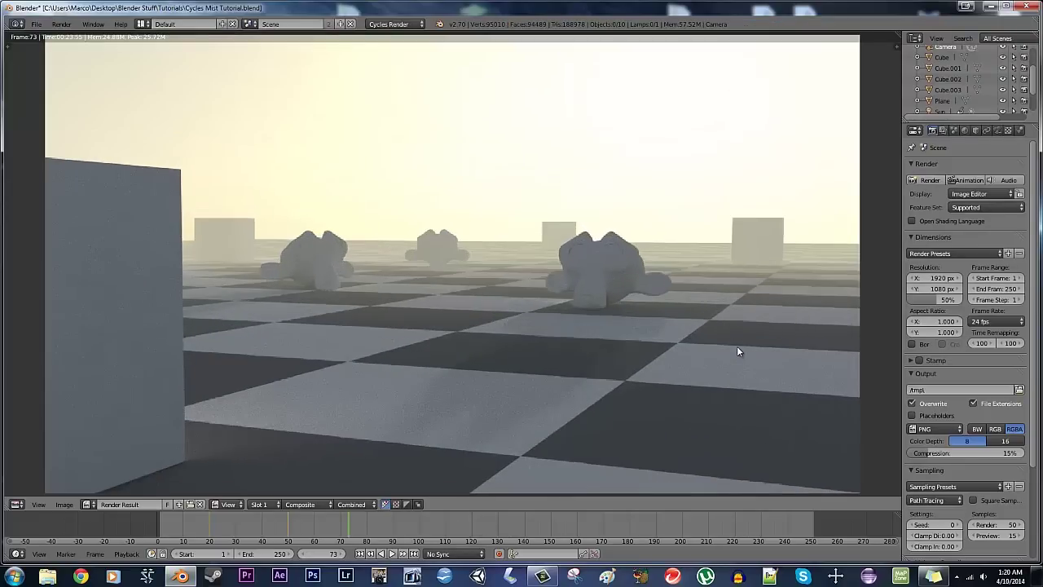